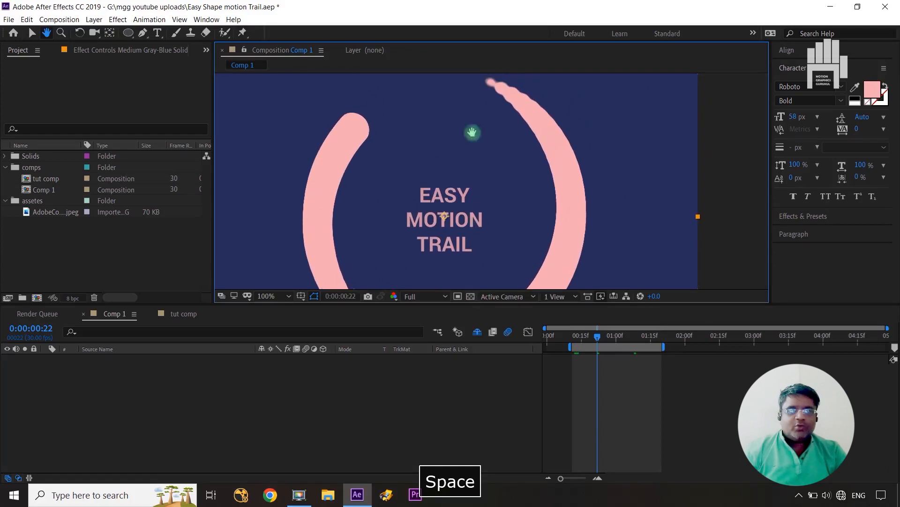
Switch to the tut comp composition in the timeline.
{"action": "left_click_drag", "start_coordinate": [492, 221], "coordinate": [539, 173]}
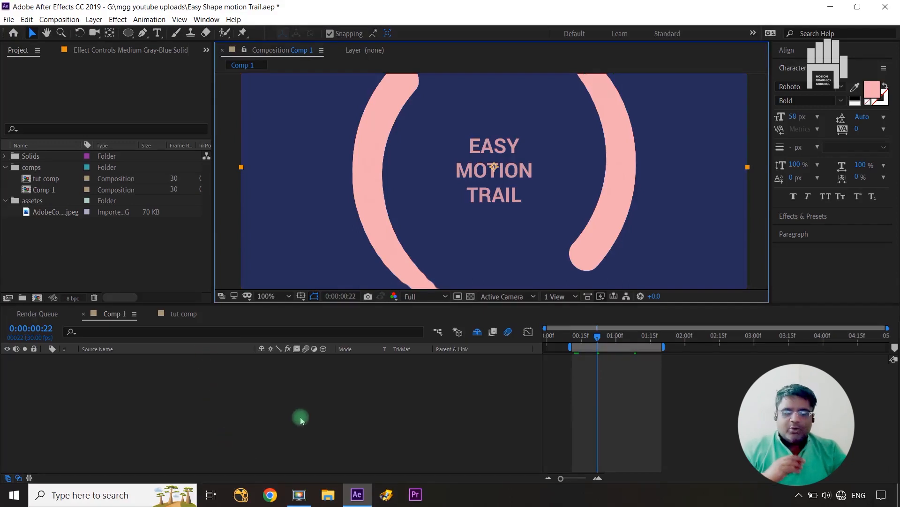
{"action": "key", "text": "shift+slash"}
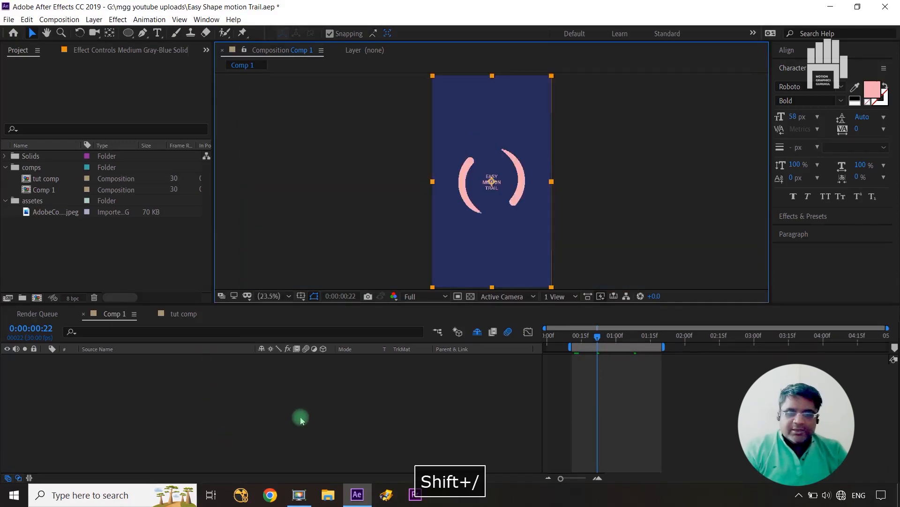
{"action": "left_click", "coordinate": [183, 313]}
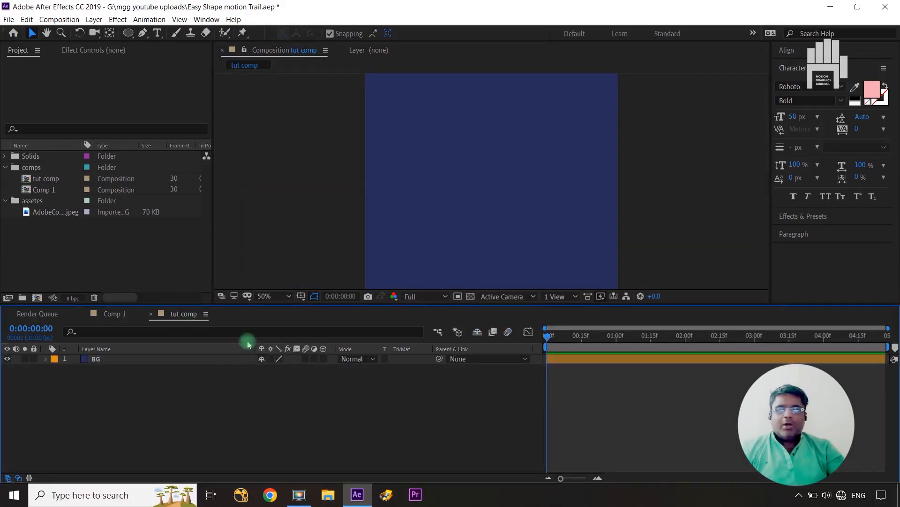
Draw a pink circle about 162 px across on a new shape layer and center it in the composition.
{"action": "left_click", "coordinate": [184, 359]}
{"action": "left_click", "coordinate": [128, 32]}
{"action": "left_click", "coordinate": [263, 400]}
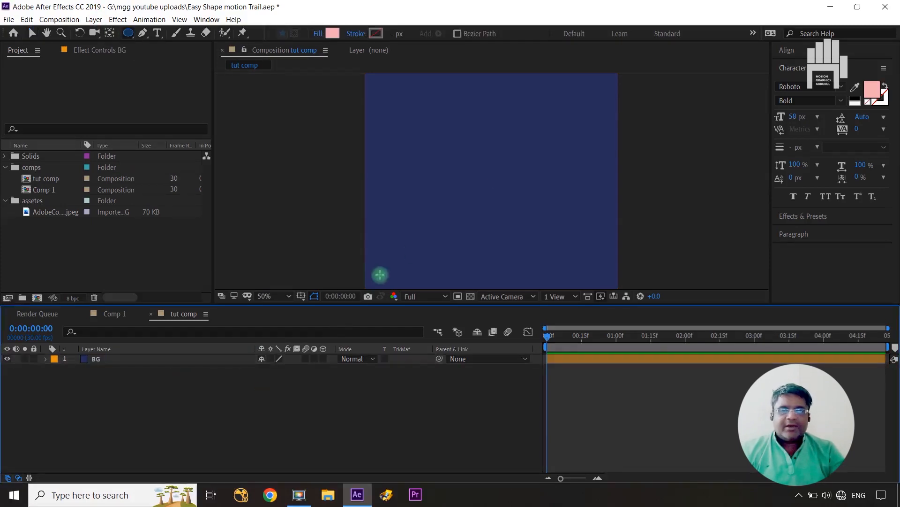
{"action": "left_click_drag", "start_coordinate": [470, 163], "coordinate": [503, 201]}
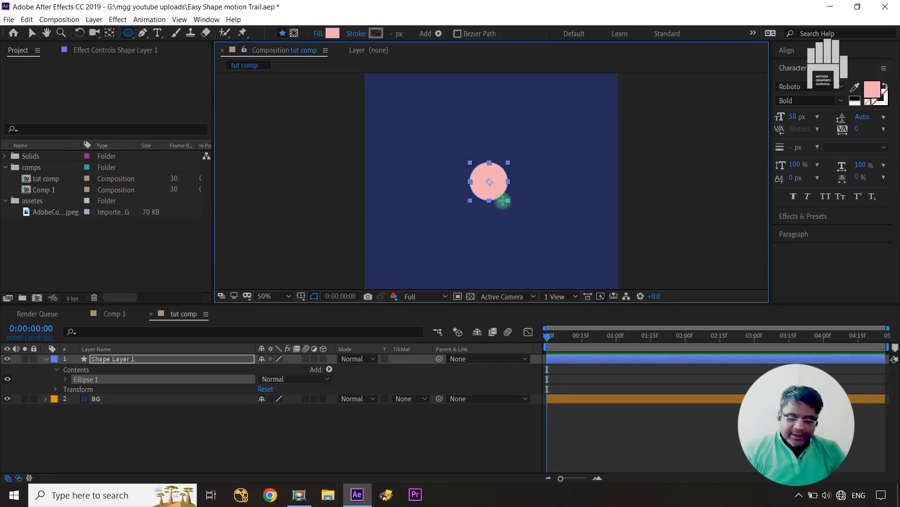
{"action": "key", "text": "ctrl+Home"}
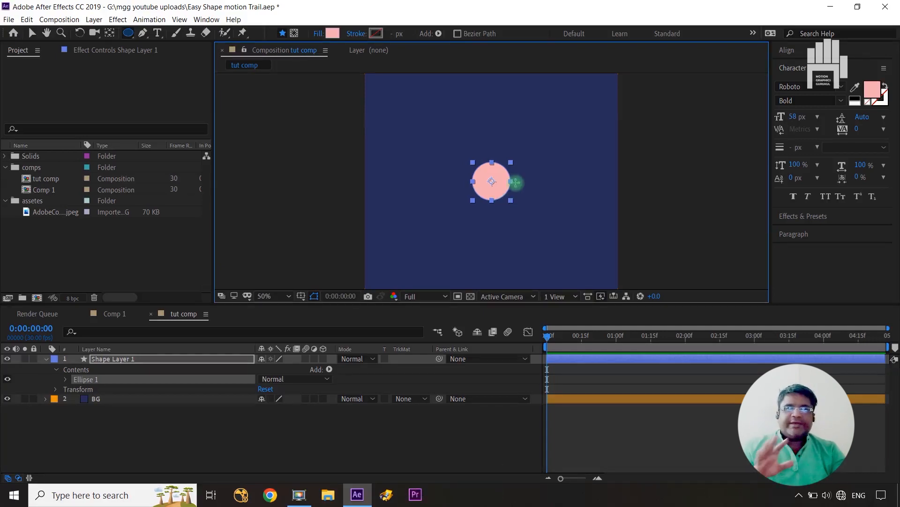
{"action": "key", "text": "y"}
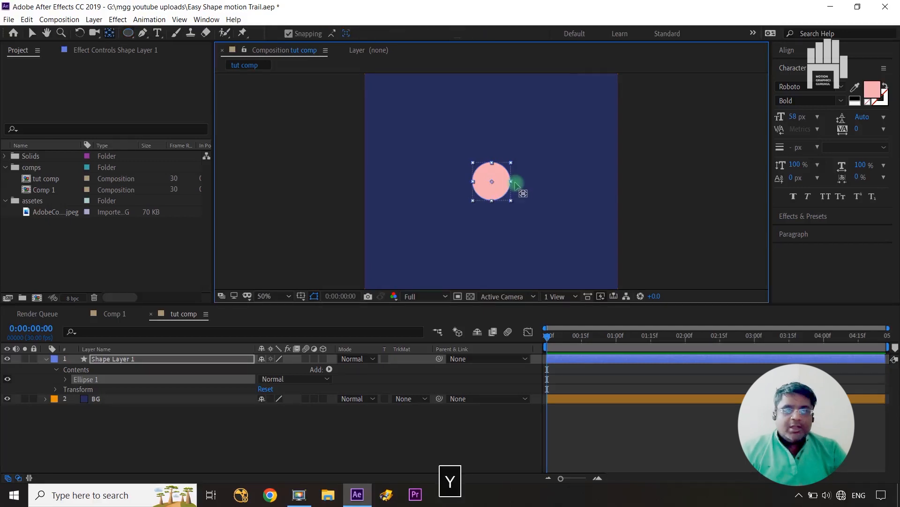
{"action": "key", "text": "v"}
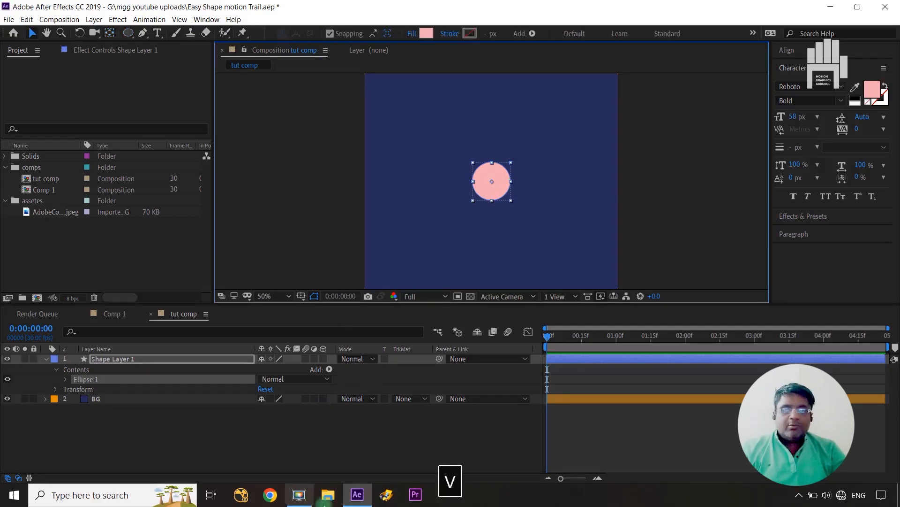
{"action": "left_click", "coordinate": [421, 420]}
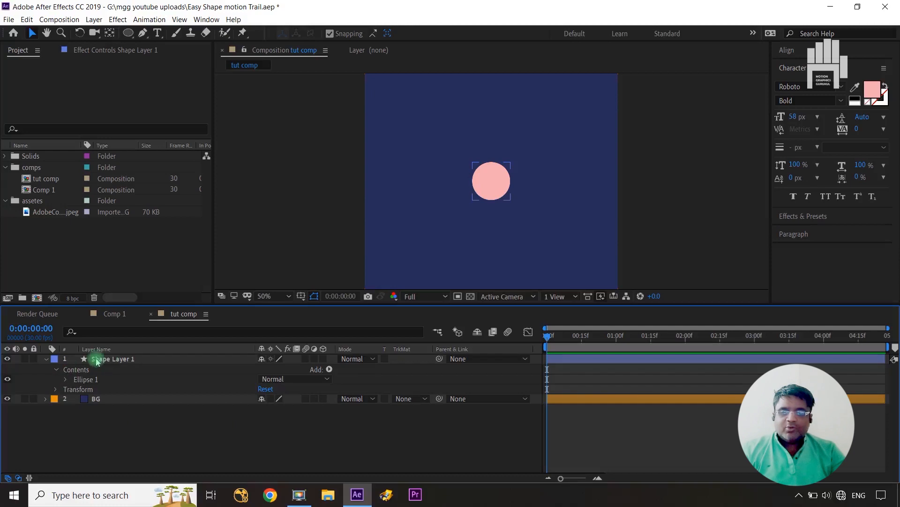
Rename the circle's shape layer as main.
{"action": "left_click", "coordinate": [111, 360]}
{"action": "key", "text": "Return"}
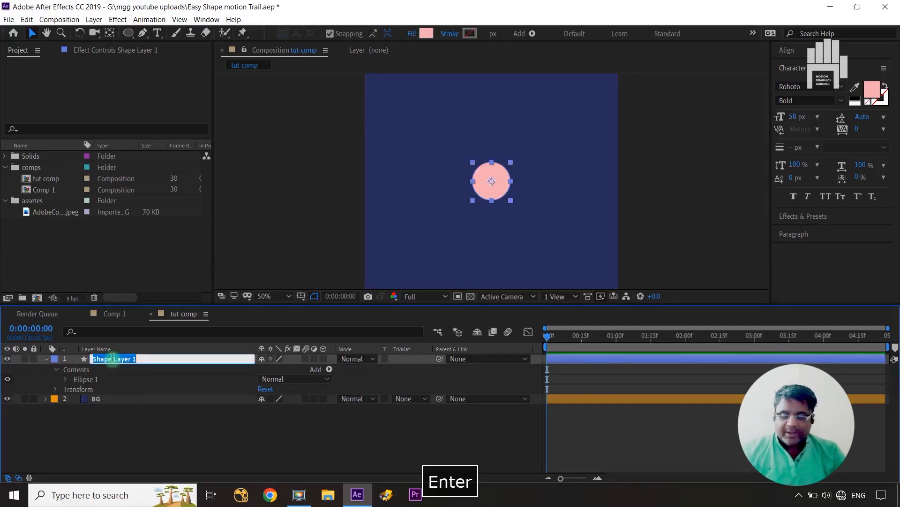
{"action": "type", "text": "main"}
{"action": "key", "text": "Return"}
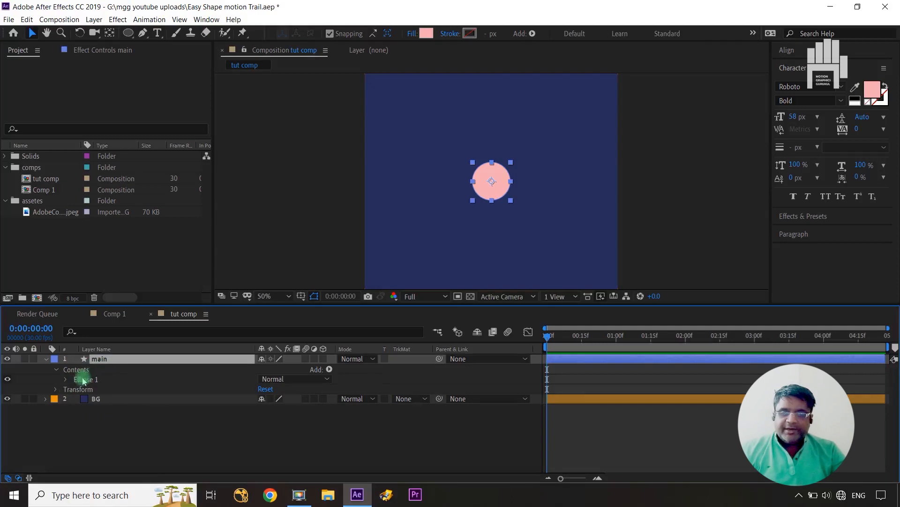
Set the size of the main layer's Ellipse Path 1 to 50 by 50.
{"action": "left_click", "coordinate": [67, 380]}
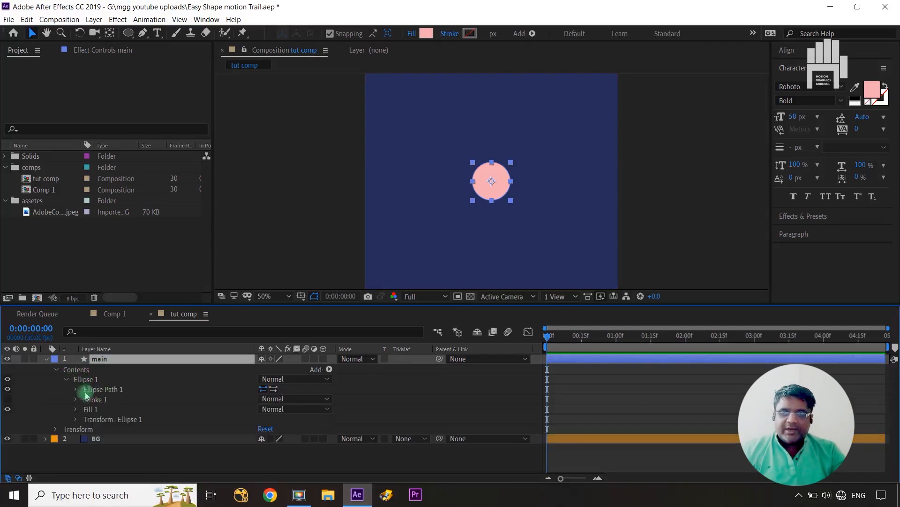
{"action": "left_click", "coordinate": [76, 389]}
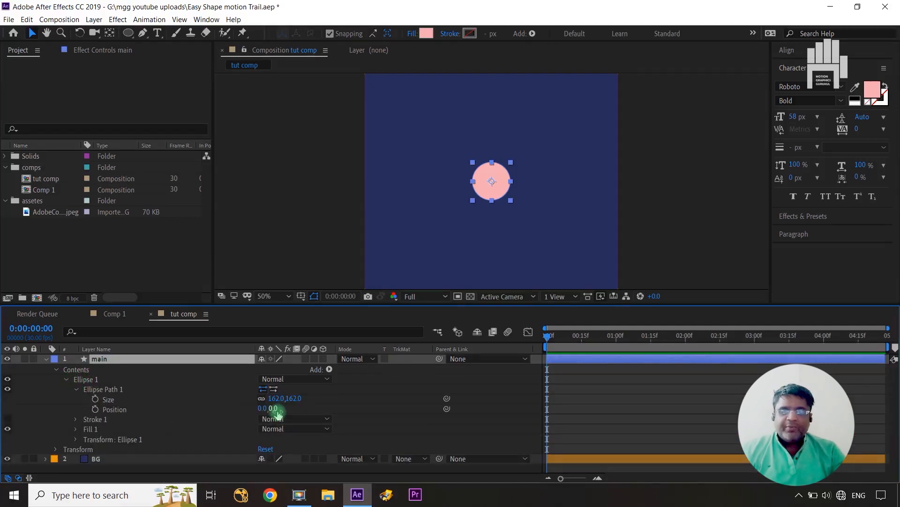
{"action": "left_click_drag", "start_coordinate": [293, 398], "coordinate": [228, 399]}
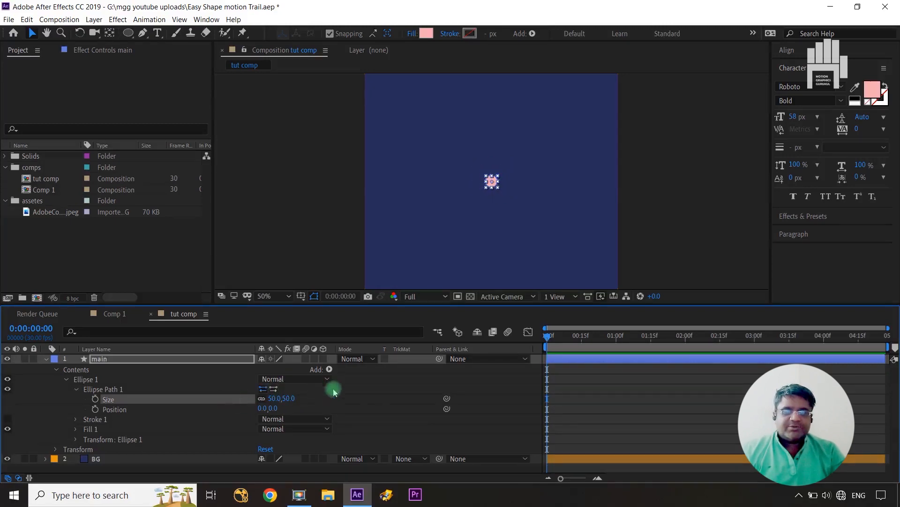
{"action": "left_click", "coordinate": [376, 393]}
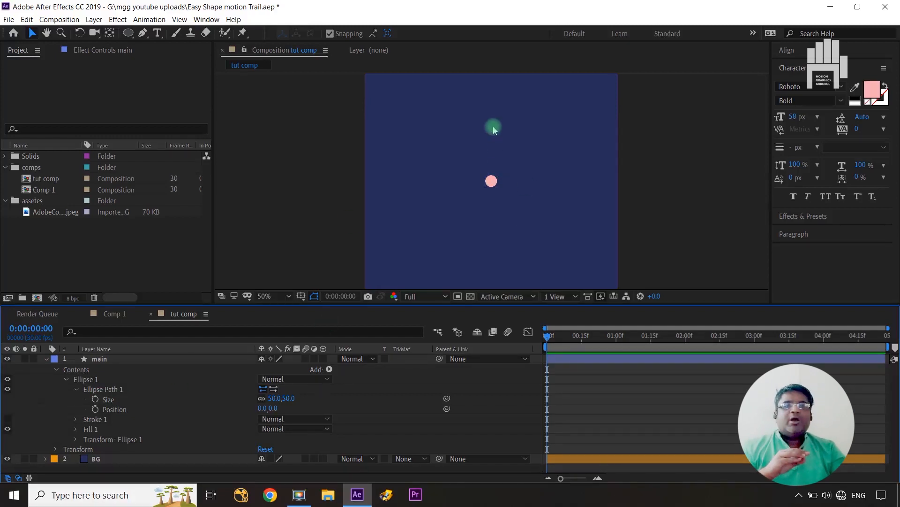
Move the ellipse path above the layer's anchor point by setting its position to 0, -184.
{"action": "left_click", "coordinate": [271, 408]}
{"action": "left_click_drag", "start_coordinate": [271, 408], "coordinate": [187, 405]}
{"action": "left_click", "coordinate": [151, 360]}
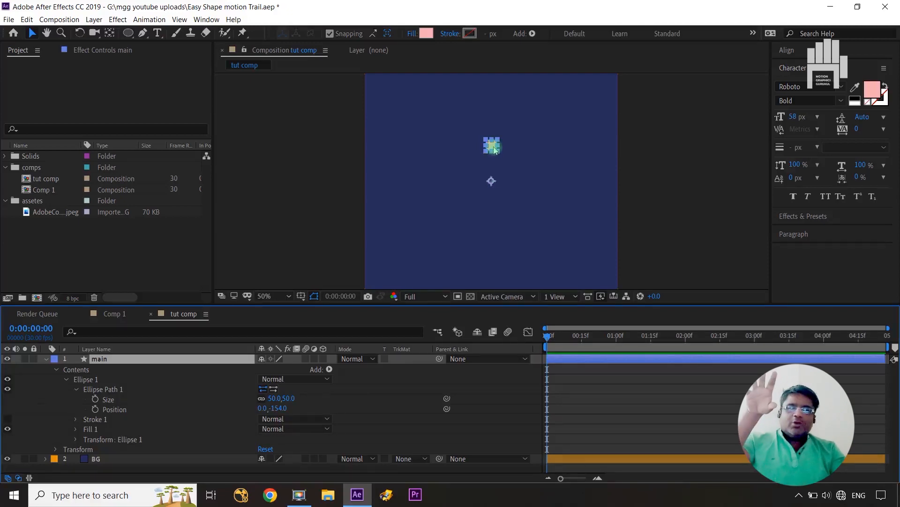
{"action": "left_click", "coordinate": [275, 408]}
{"action": "left_click_drag", "start_coordinate": [275, 408], "coordinate": [257, 410]}
{"action": "left_click", "coordinate": [406, 381]}
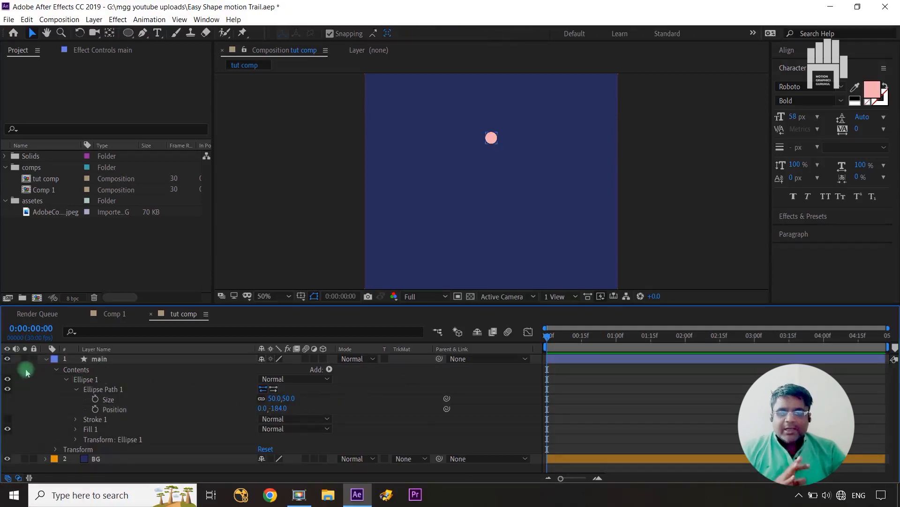
Reveal the main layer's Rotation property and add a keyframe for it at 0:00:00:00.
{"action": "left_click", "coordinate": [100, 359]}
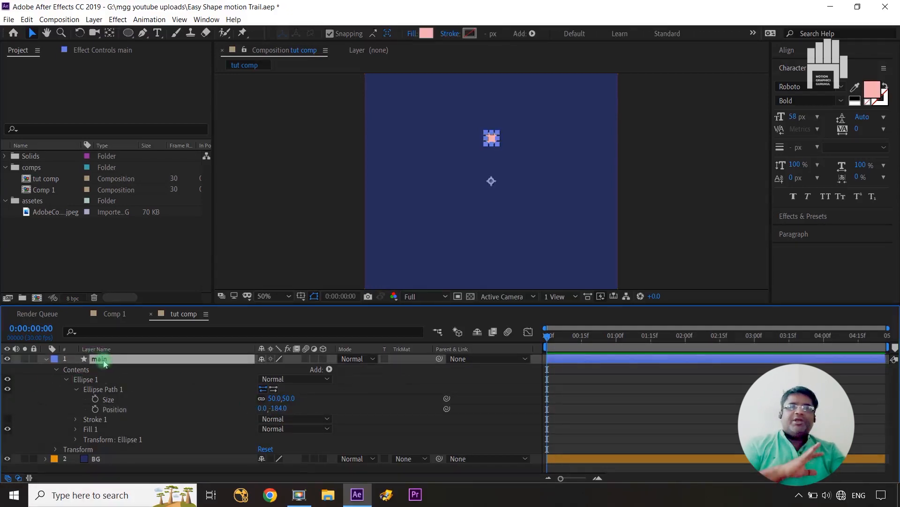
{"action": "key", "text": "r"}
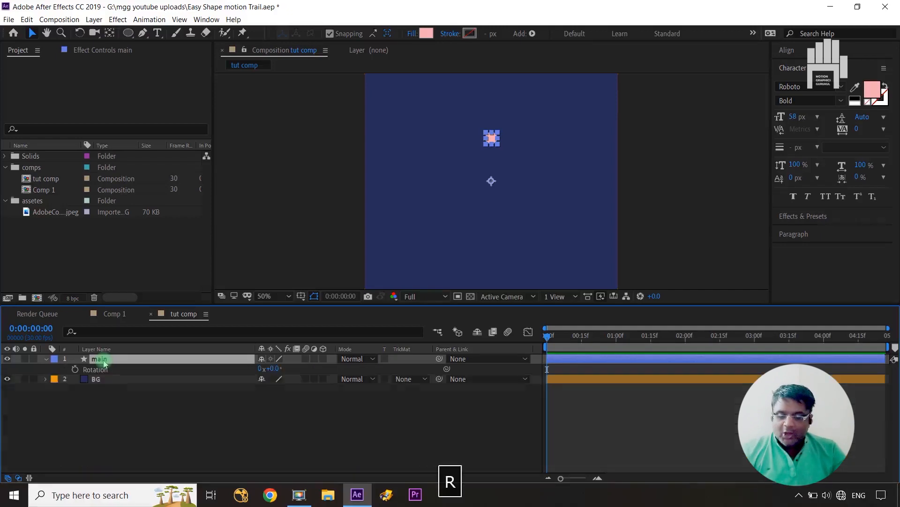
{"action": "left_click", "coordinate": [76, 371]}
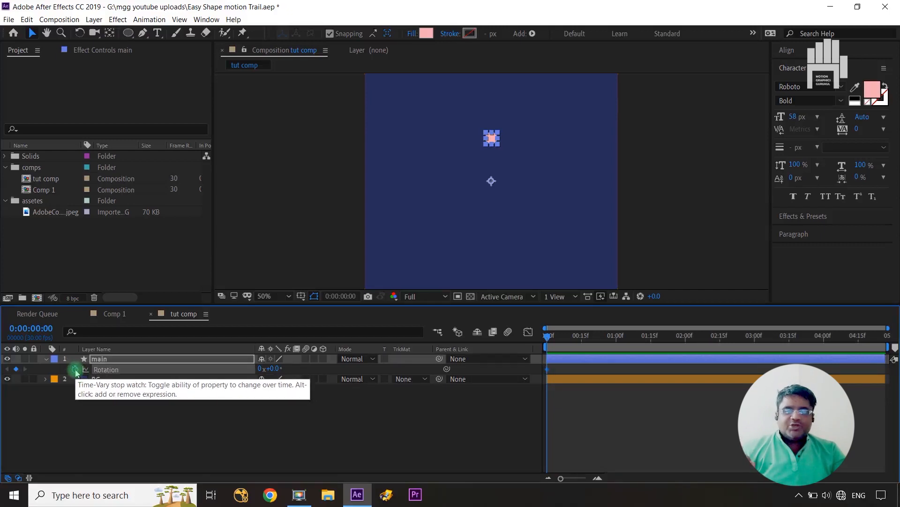
Add a Rotation keyframe at 0:00:02:00 and set it to one full revolution.
{"action": "left_click_drag", "start_coordinate": [551, 338], "coordinate": [688, 345]}
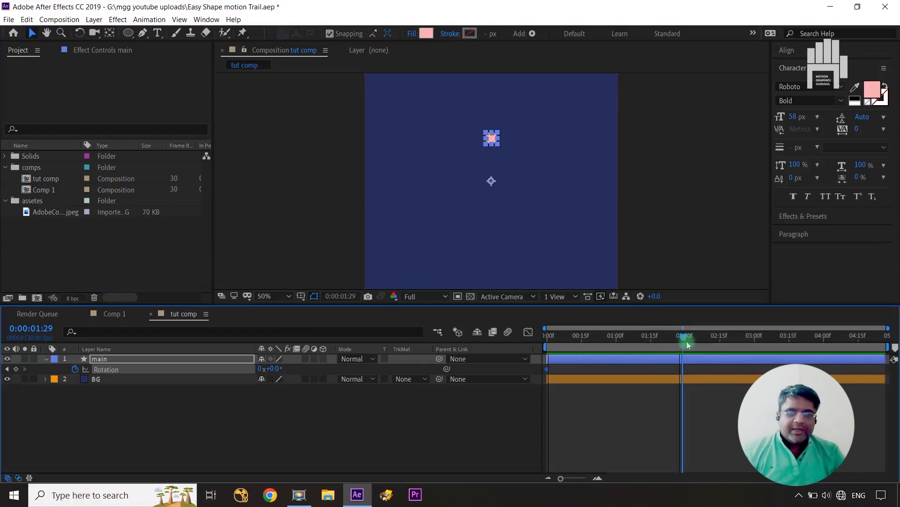
{"action": "key", "text": "ctrl+Right"}
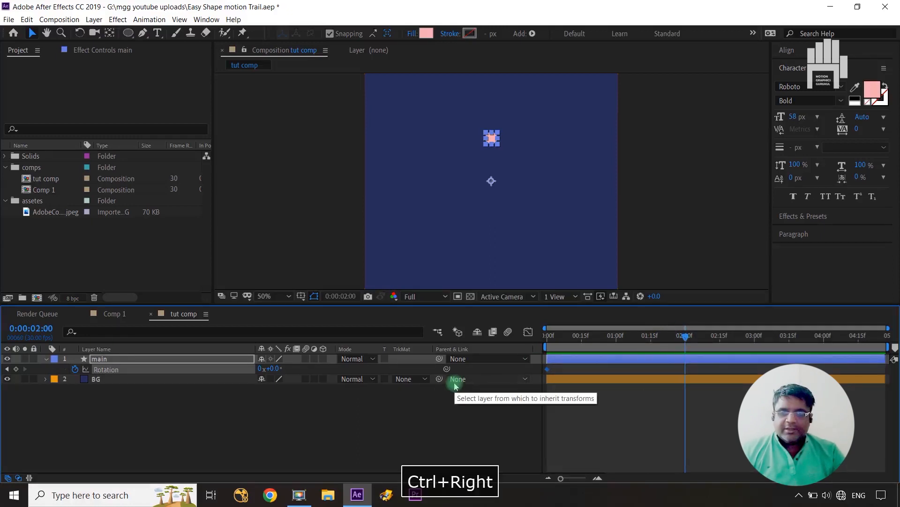
{"action": "left_click", "coordinate": [16, 368]}
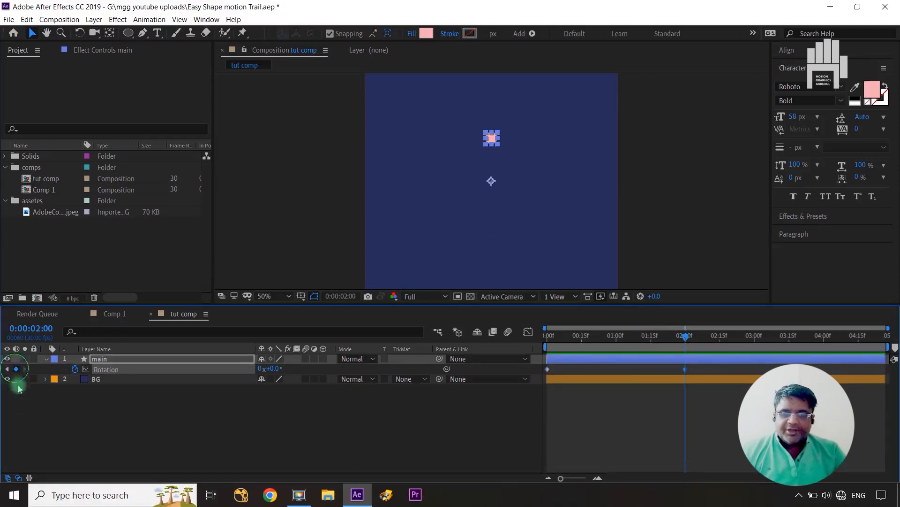
{"action": "left_click", "coordinate": [261, 368]}
{"action": "type", "text": "1"}
{"action": "left_click", "coordinate": [281, 439]}
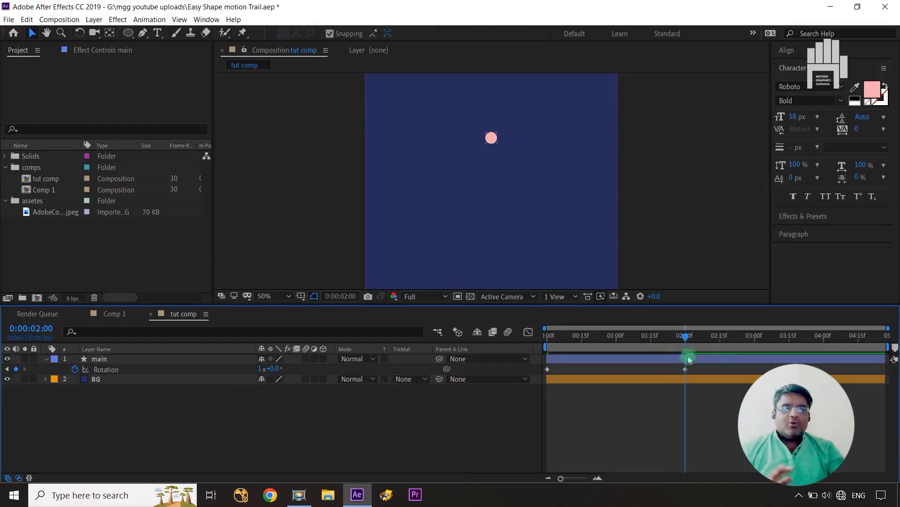
Apply Easy Ease to both Rotation keyframes and raise the end keyframe's influence to about 91% in the speed graph.
{"action": "left_click_drag", "start_coordinate": [700, 366], "coordinate": [544, 374]}
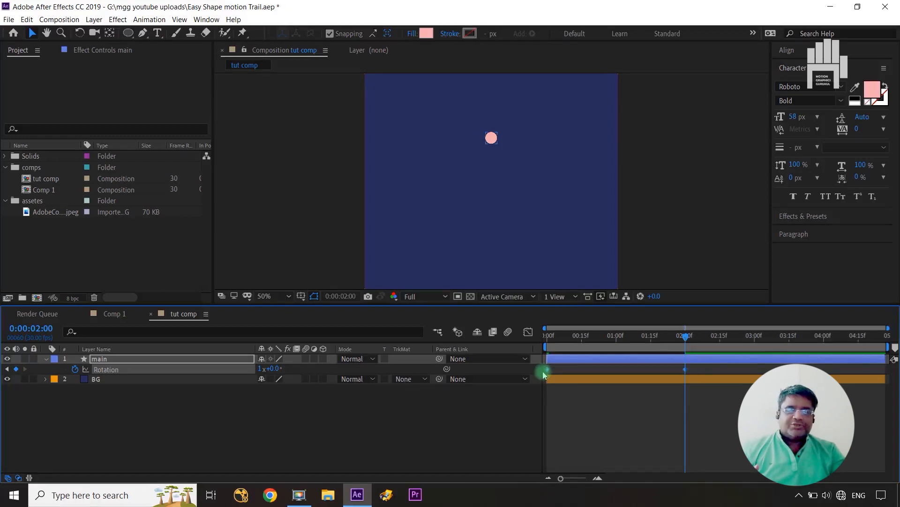
{"action": "key", "text": "F9"}
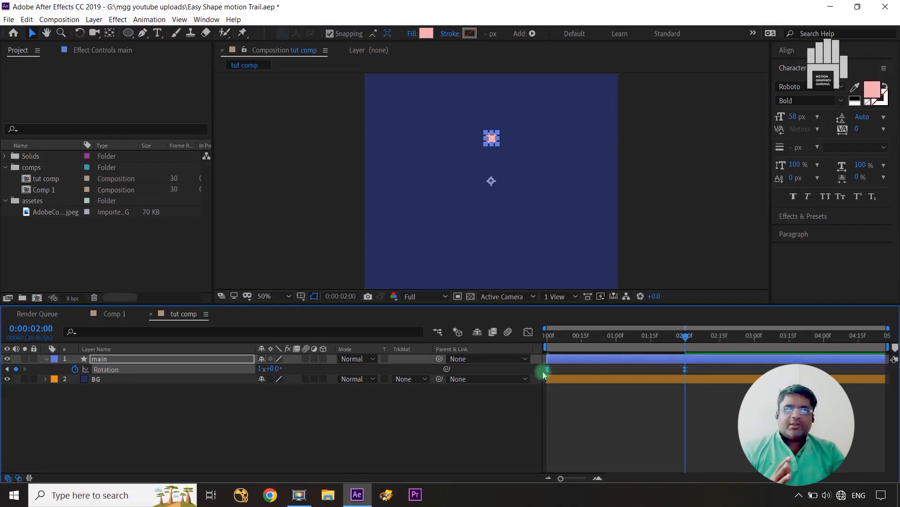
{"action": "left_click", "coordinate": [529, 332]}
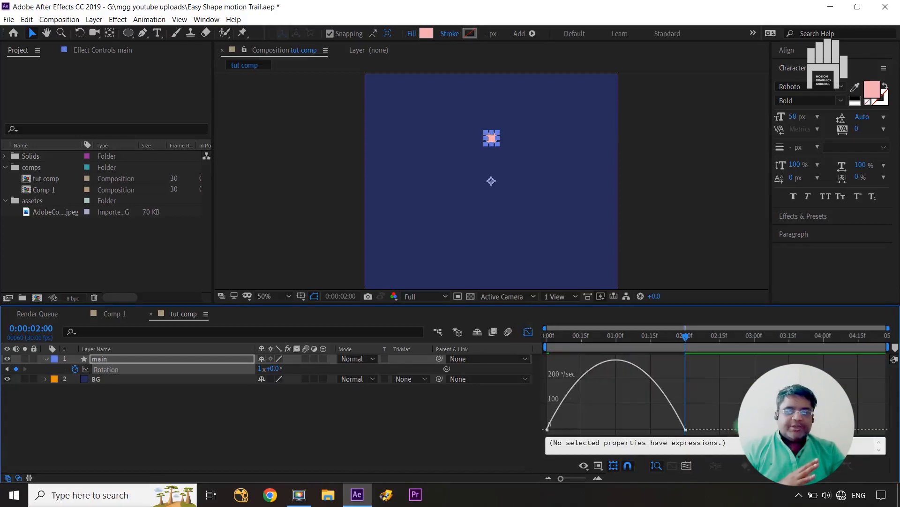
{"action": "left_click_drag", "start_coordinate": [737, 391], "coordinate": [623, 429]}
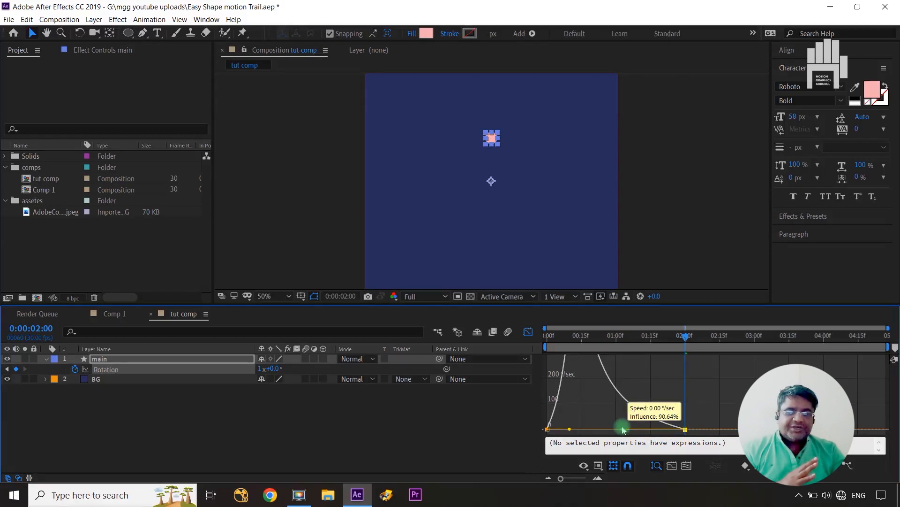
{"action": "left_click", "coordinate": [472, 450]}
{"action": "left_click", "coordinate": [528, 333]}
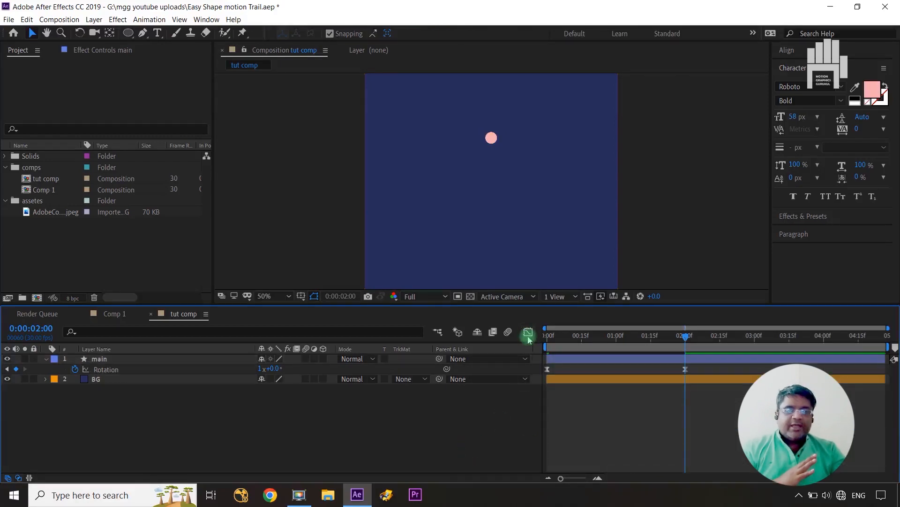
End the work area shortly after the last Rotation keyframe and return the playhead to the start.
{"action": "left_click", "coordinate": [695, 338]}
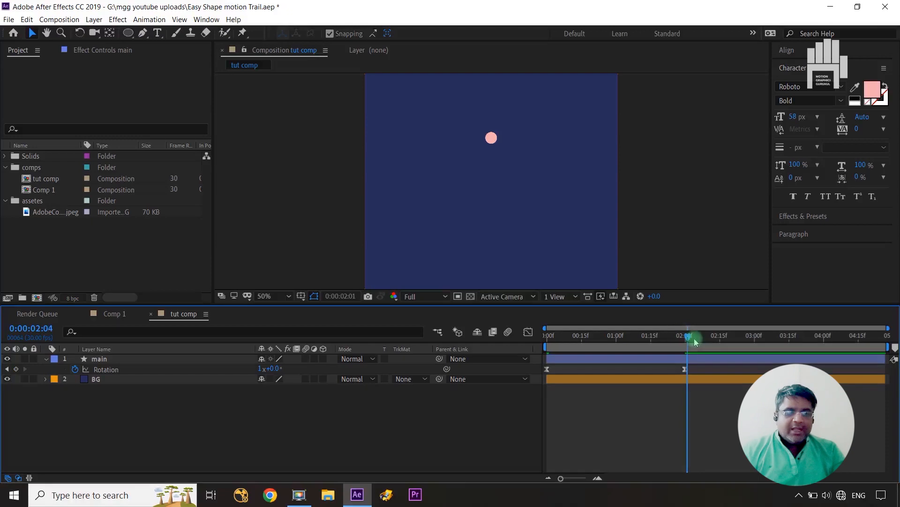
{"action": "key", "text": "n"}
{"action": "mouse_move", "coordinate": [688, 338]}
{"action": "left_mouse_down"}
{"action": "mouse_move", "coordinate": [565, 348]}
{"action": "mouse_move", "coordinate": [641, 362]}
{"action": "mouse_move", "coordinate": [48, 359]}
{"action": "left_mouse_up"}
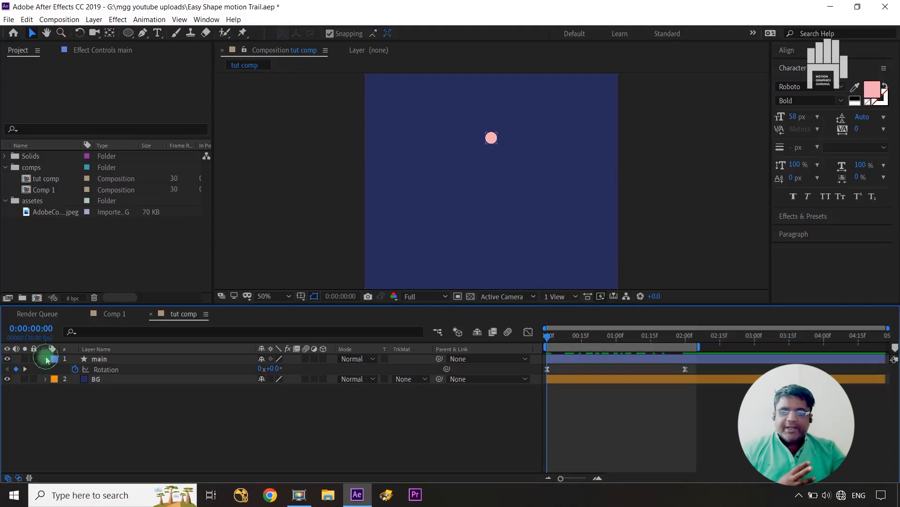
Expand the main layer's properties, add a Repeater to its contents and return the playhead to 0:00:00:00.
{"action": "left_click", "coordinate": [46, 359]}
{"action": "left_click", "coordinate": [46, 359]}
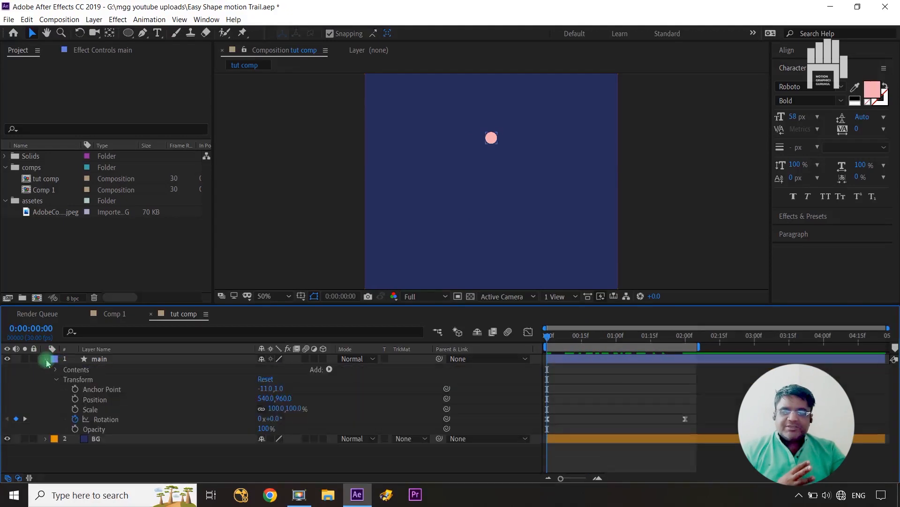
{"action": "left_click", "coordinate": [329, 370]}
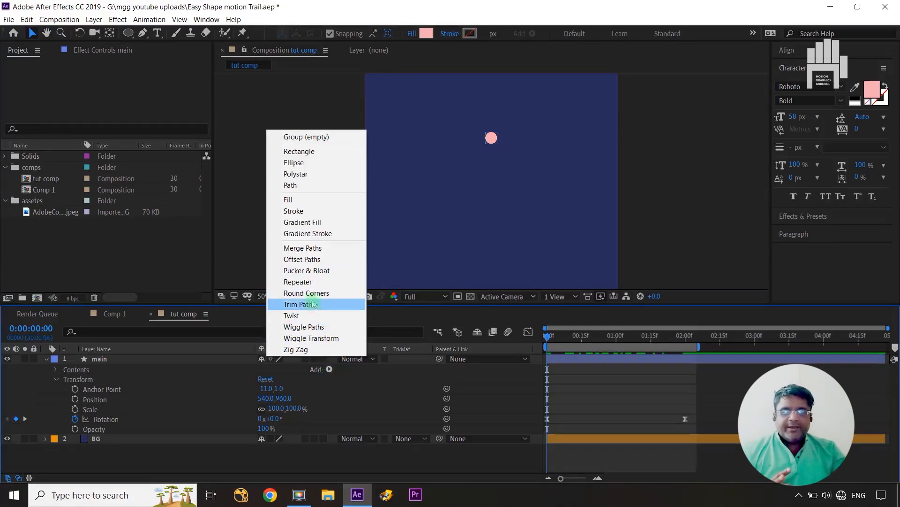
{"action": "left_click", "coordinate": [313, 284]}
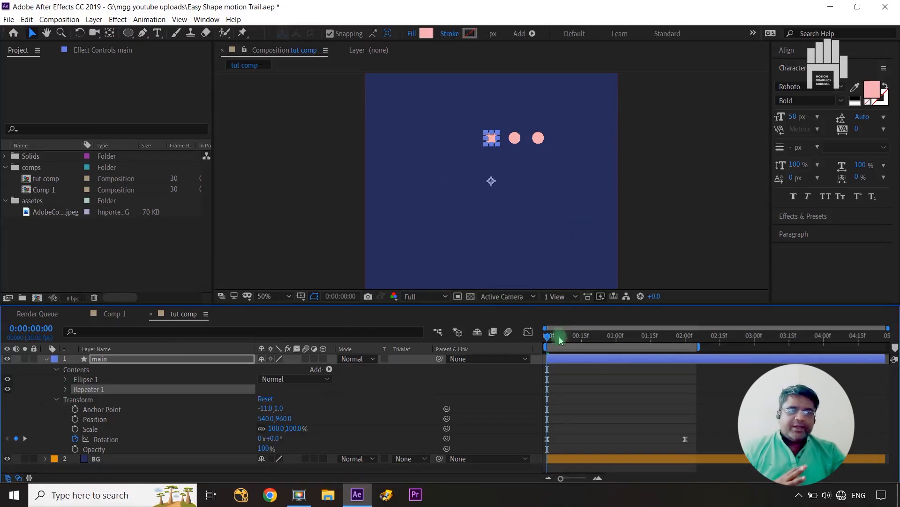
{"action": "mouse_move", "coordinate": [548, 336]}
{"action": "left_mouse_down"}
{"action": "mouse_move", "coordinate": [558, 346]}
{"action": "mouse_move", "coordinate": [589, 346]}
{"action": "mouse_move", "coordinate": [546, 340]}
{"action": "left_mouse_up"}
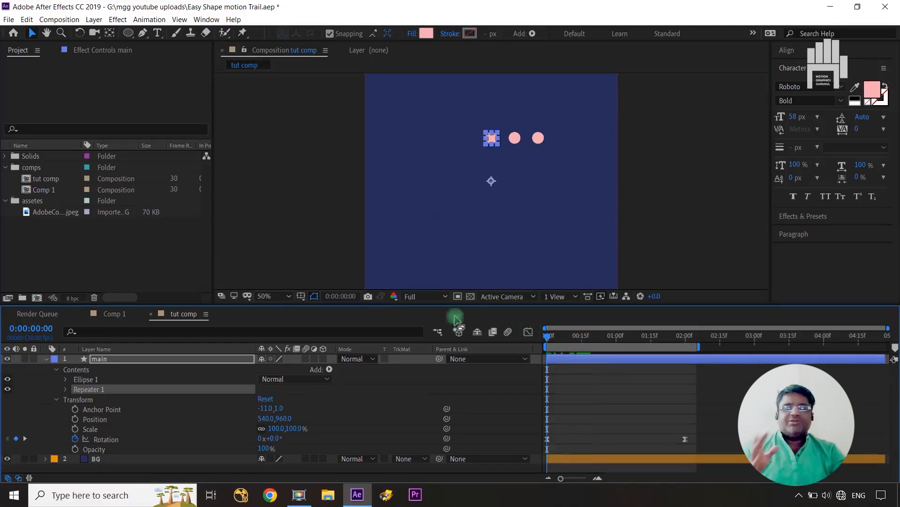
Expand Repeater 1 with its transform properties and set the copies' X position offset to 0.
{"action": "left_click", "coordinate": [65, 388]}
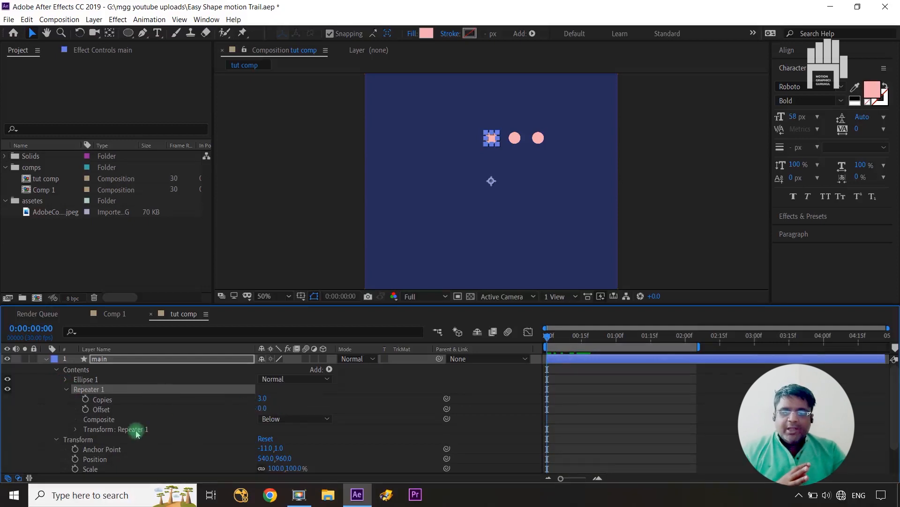
{"action": "scroll", "coordinate": [127, 436], "scroll_direction": "down", "scroll_amount": 1}
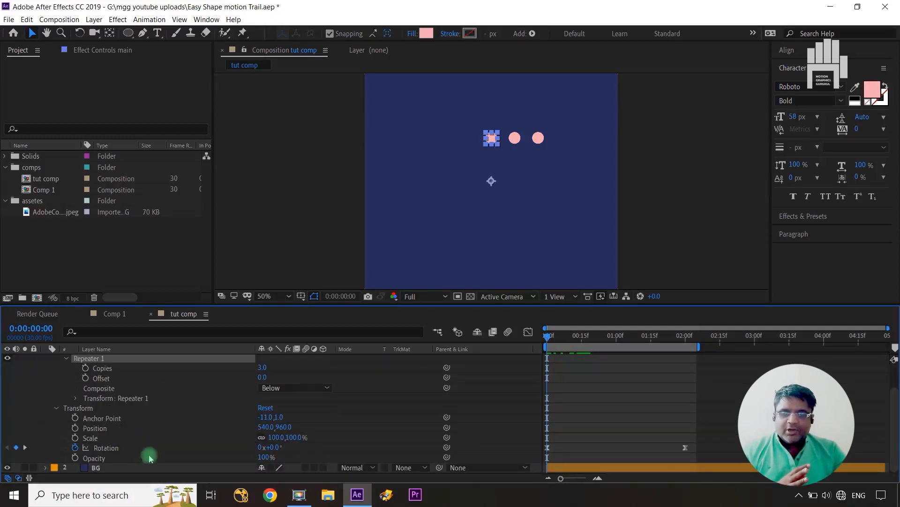
{"action": "left_click", "coordinate": [76, 398]}
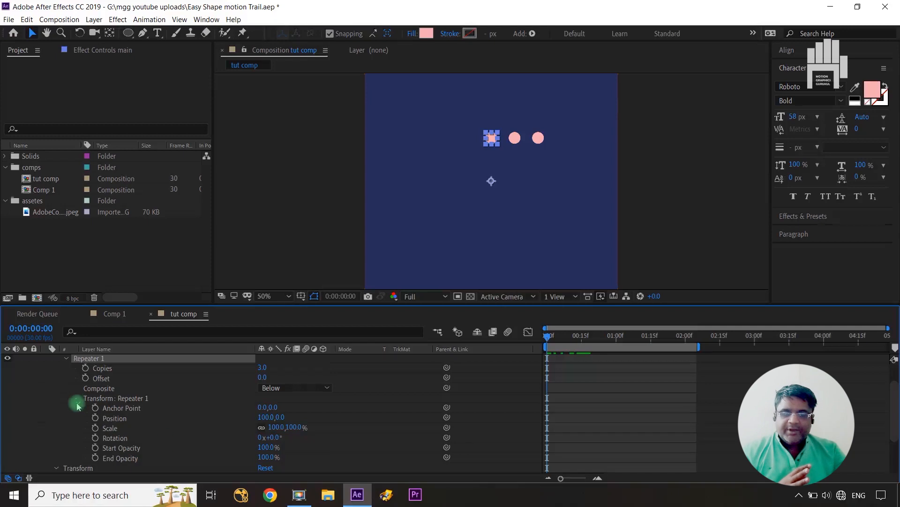
{"action": "left_click", "coordinate": [264, 416]}
{"action": "type", "text": "0"}
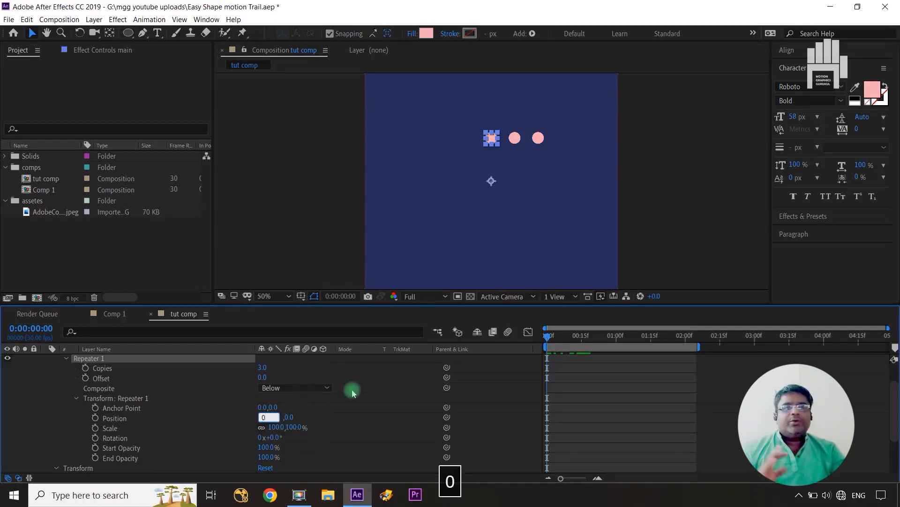
{"action": "key", "text": "Return"}
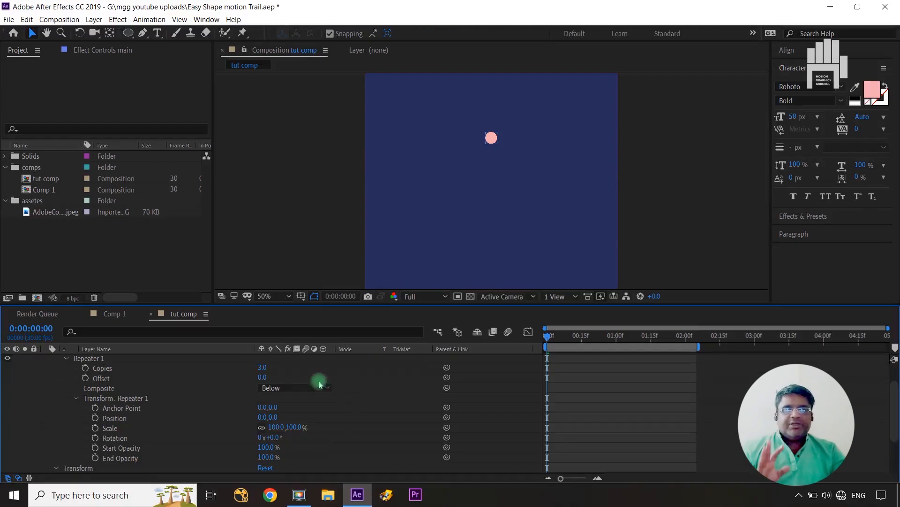
Set the Repeater's Copies to 30 and briefly preview the animation.
{"action": "left_click", "coordinate": [262, 367]}
{"action": "type", "text": "3"}
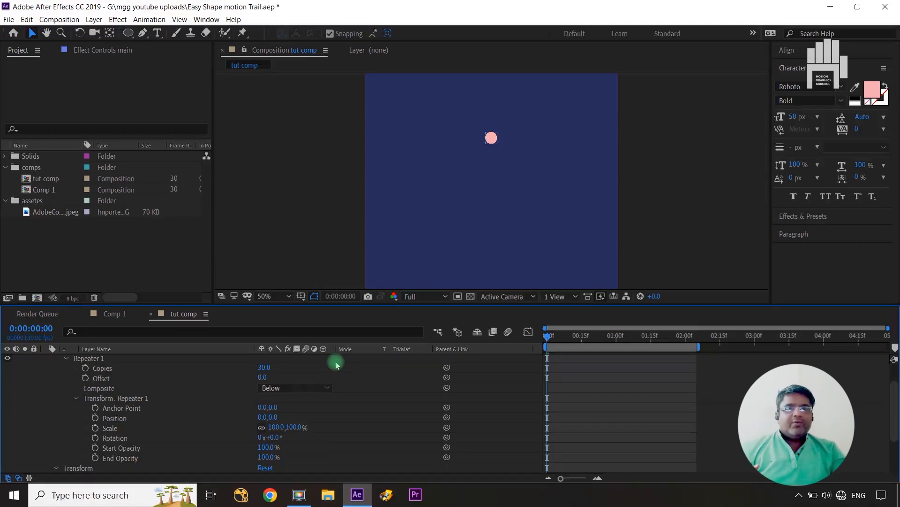
{"action": "key", "text": "space"}
{"action": "key", "text": "space"}
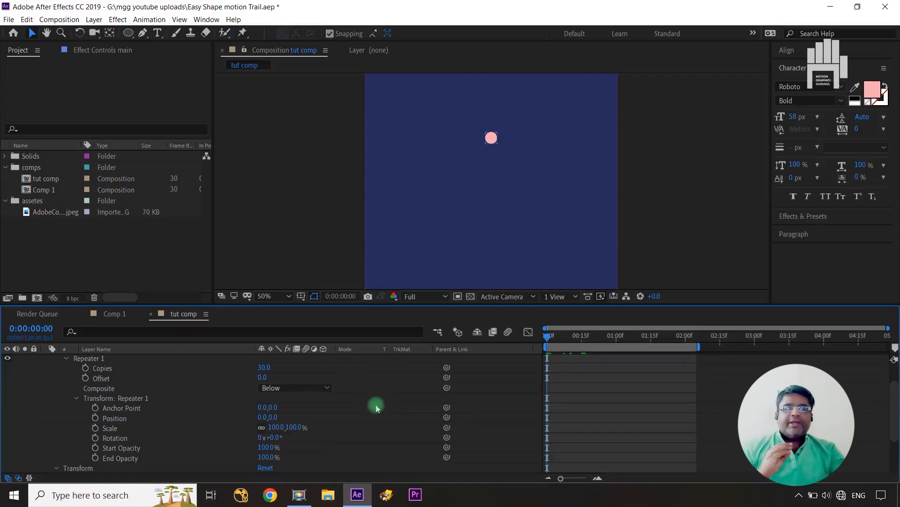
Set the Rotation in Repeater 1's transform to 5° and check the trail at the start of the timeline.
{"action": "scroll", "coordinate": [376, 407], "scroll_direction": "down", "scroll_amount": 2}
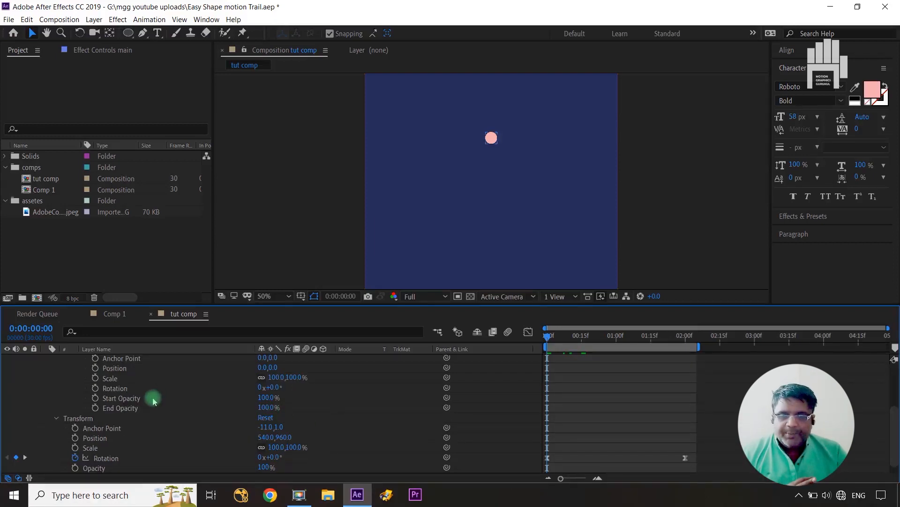
{"action": "scroll", "coordinate": [153, 400], "scroll_direction": "up", "scroll_amount": 2}
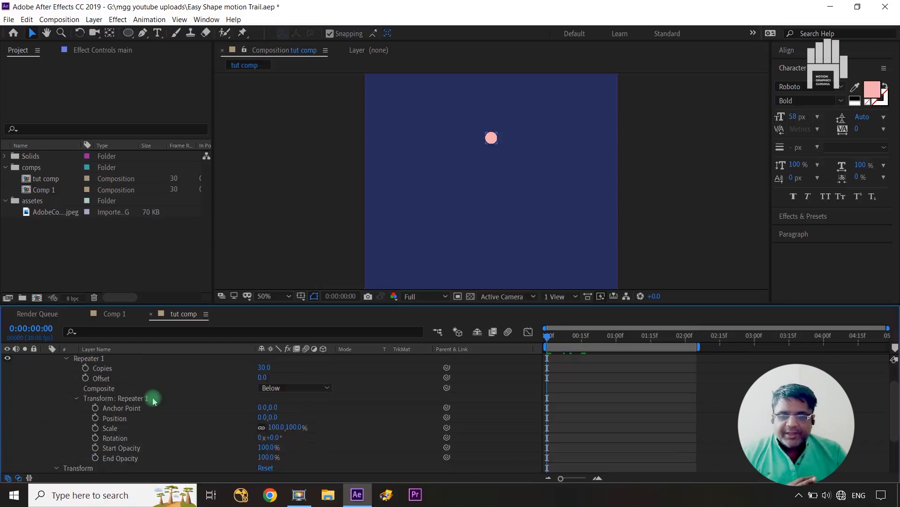
{"action": "left_click", "coordinate": [275, 437]}
{"action": "type", "text": "5"}
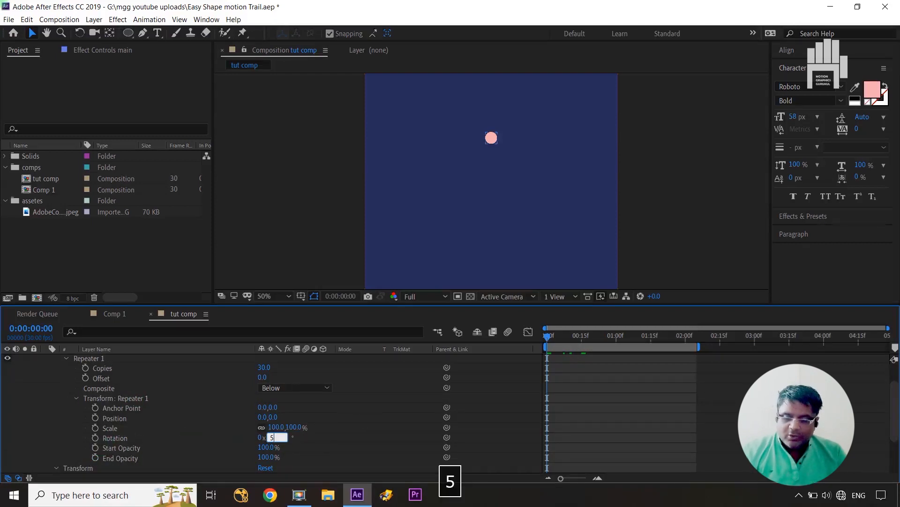
{"action": "left_click", "coordinate": [369, 417]}
{"action": "mouse_move", "coordinate": [548, 337]}
{"action": "left_mouse_down"}
{"action": "mouse_move", "coordinate": [631, 337]}
{"action": "mouse_move", "coordinate": [545, 345]}
{"action": "mouse_move", "coordinate": [631, 355]}
{"action": "mouse_move", "coordinate": [538, 352]}
{"action": "left_mouse_up"}
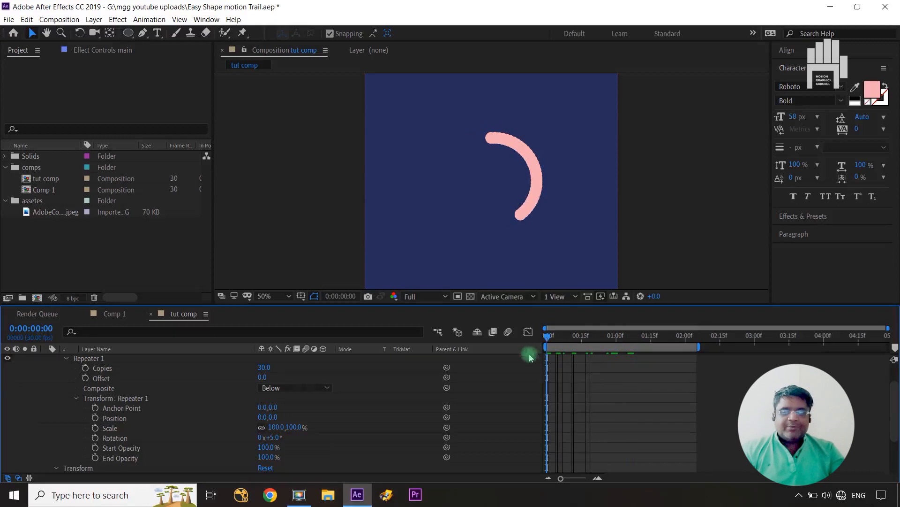
Try a Rotation of 10° in Repeater 1's transform and undo the change.
{"action": "left_click", "coordinate": [273, 437]}
{"action": "type", "text": "10"}
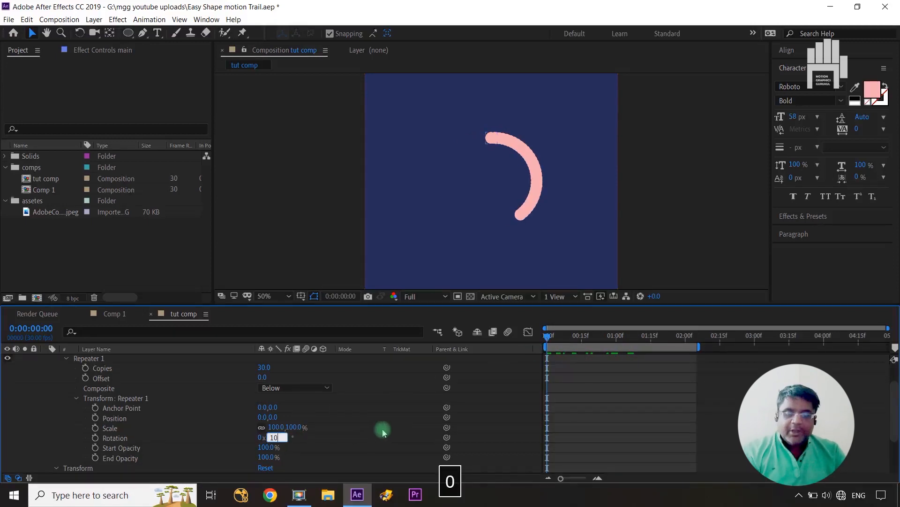
{"action": "left_click", "coordinate": [398, 419]}
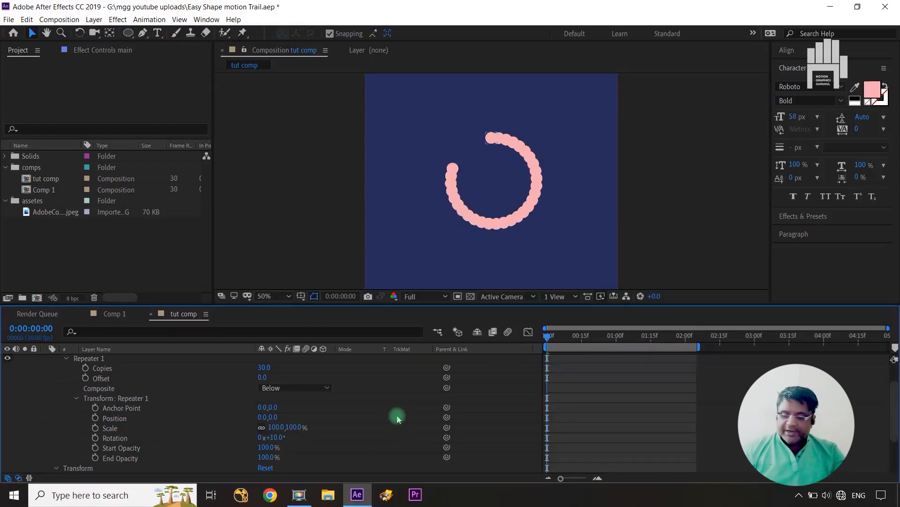
{"action": "key", "text": "ctrl+z"}
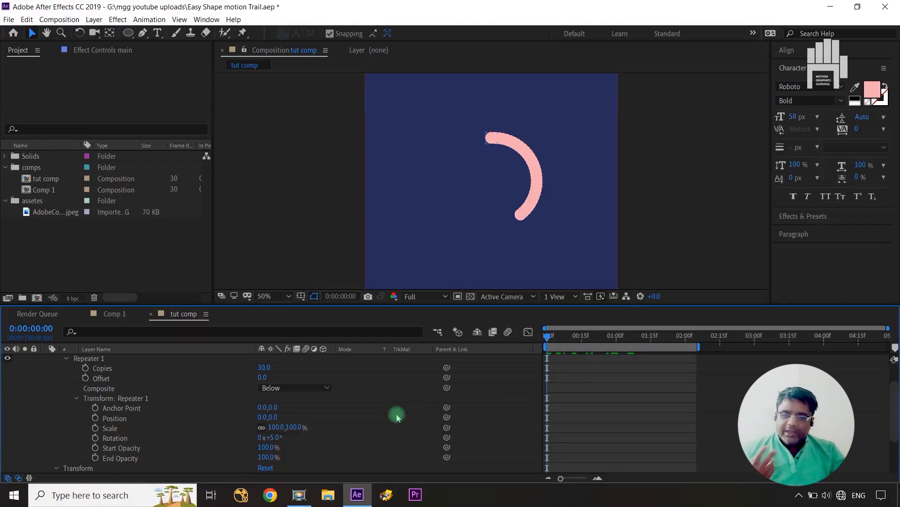
Keyframe the Repeater's Copies at 0:00:00:00 and show only the main layer's keyframed properties.
{"action": "scroll", "coordinate": [397, 419], "scroll_direction": "up", "scroll_amount": 2}
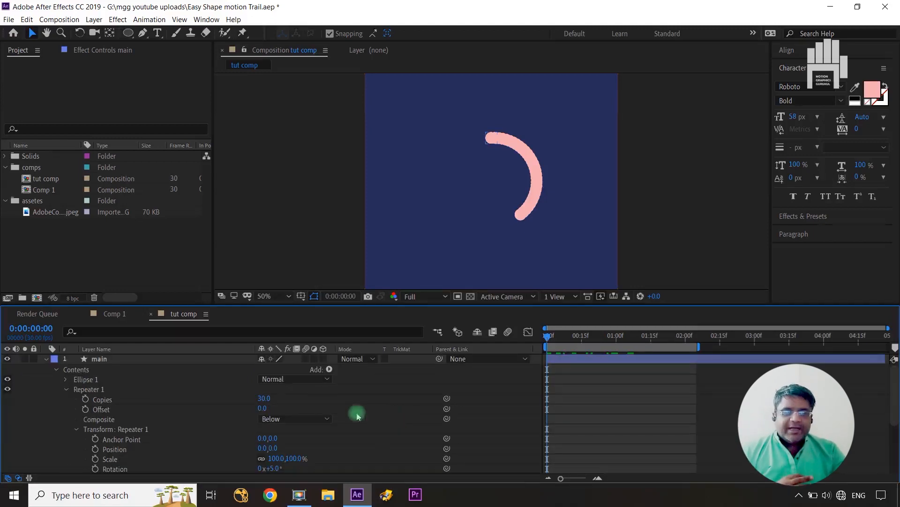
{"action": "left_click", "coordinate": [85, 399]}
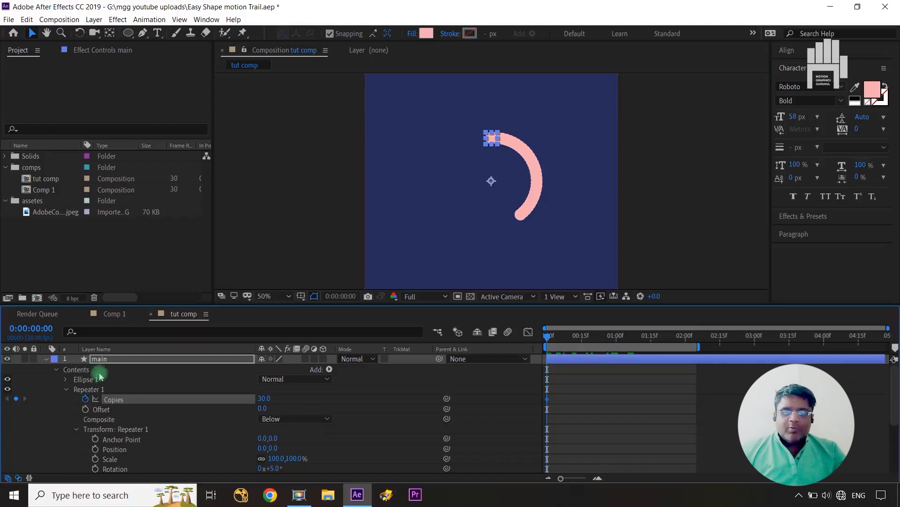
{"action": "left_click", "coordinate": [119, 361]}
{"action": "key", "text": "u"}
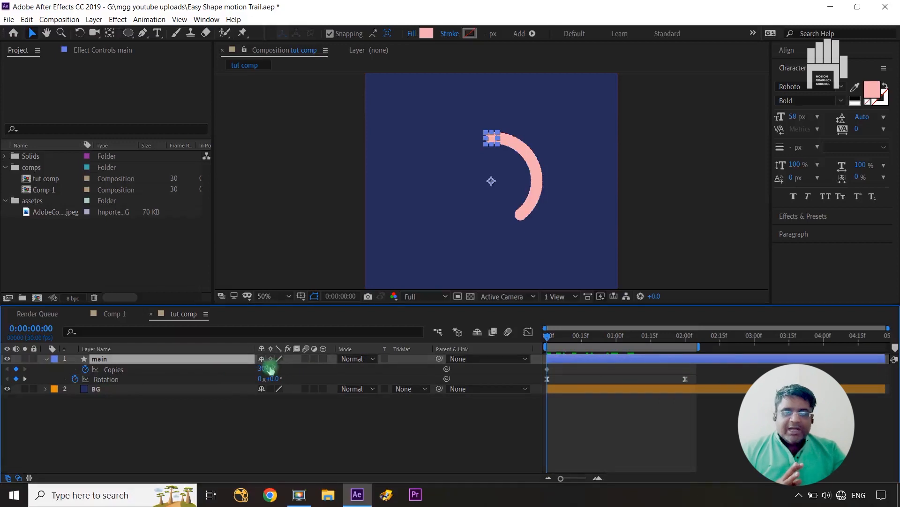
Add Copies keyframes of 30 at 0:00:01:01 and at the last Rotation keyframe, 0:00:02:00.
{"action": "left_click_drag", "start_coordinate": [547, 339], "coordinate": [619, 336]}
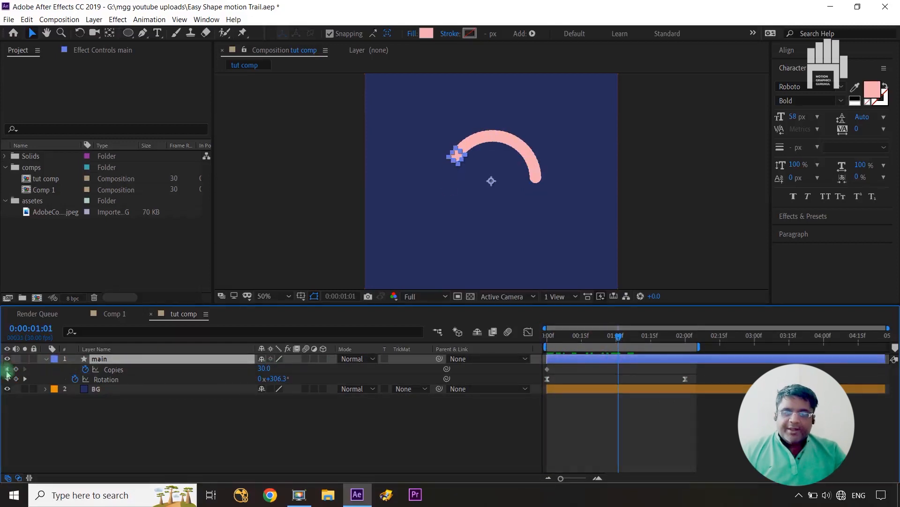
{"action": "left_click", "coordinate": [16, 370]}
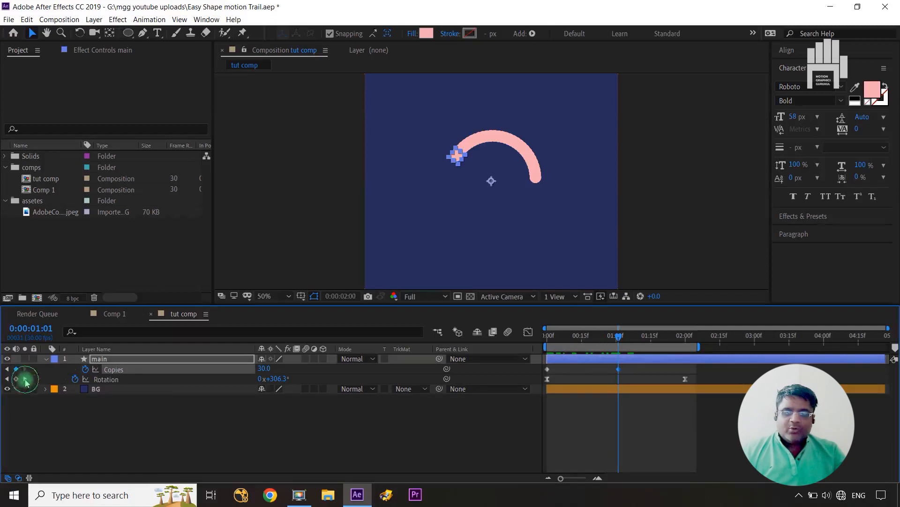
{"action": "left_click", "coordinate": [25, 380]}
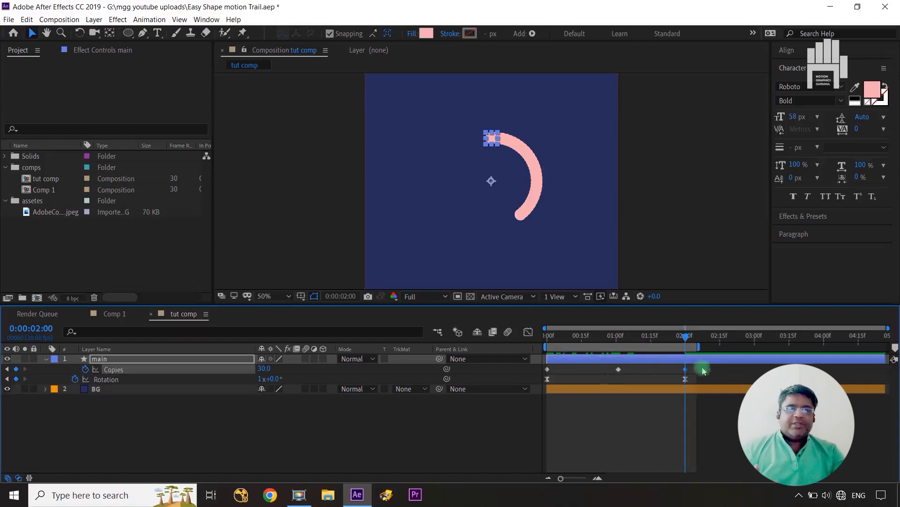
Set the Copies keyframes at 0:00:00:00 and 0:00:02:00 to 1.
{"action": "left_click_drag", "start_coordinate": [686, 337], "coordinate": [547, 338]}
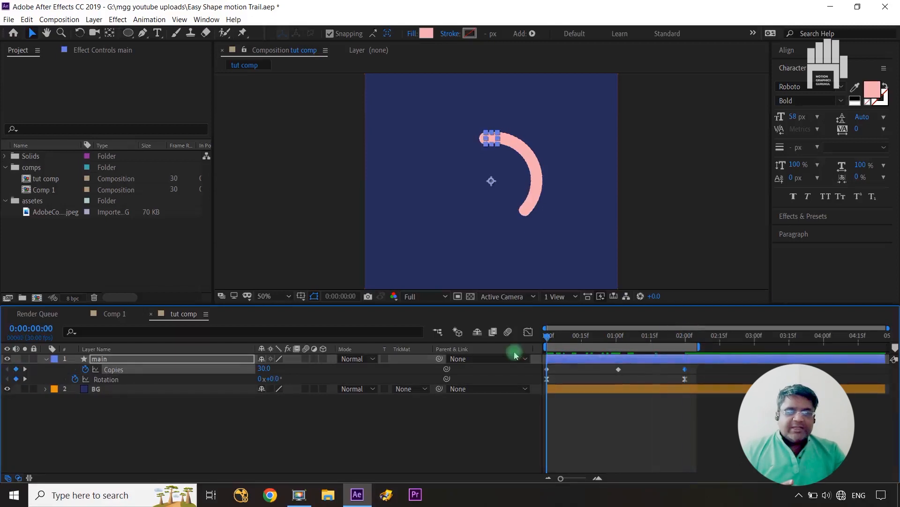
{"action": "left_click", "coordinate": [263, 369]}
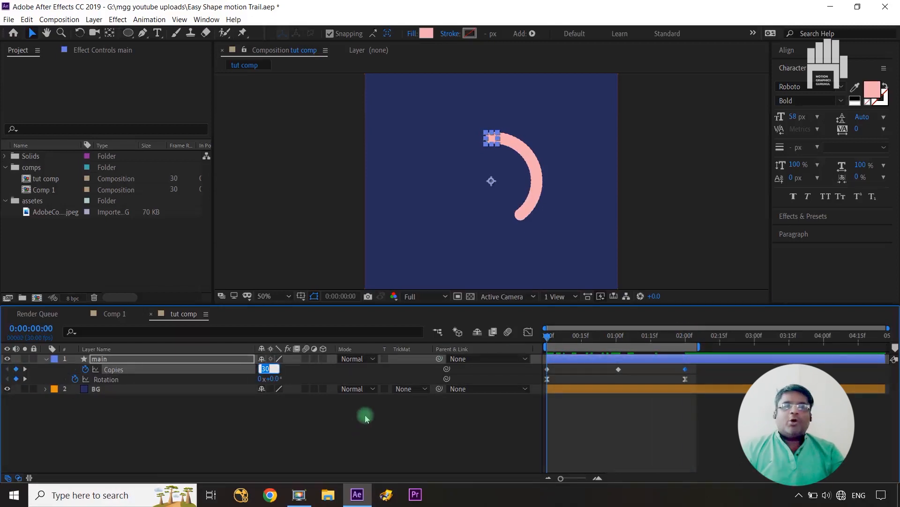
{"action": "type", "text": "1"}
{"action": "left_click", "coordinate": [359, 464]}
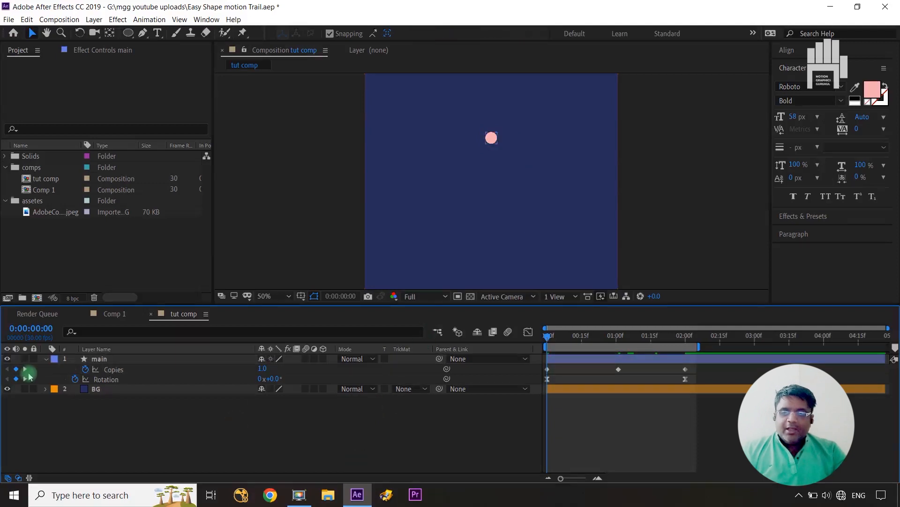
{"action": "left_click", "coordinate": [25, 379]}
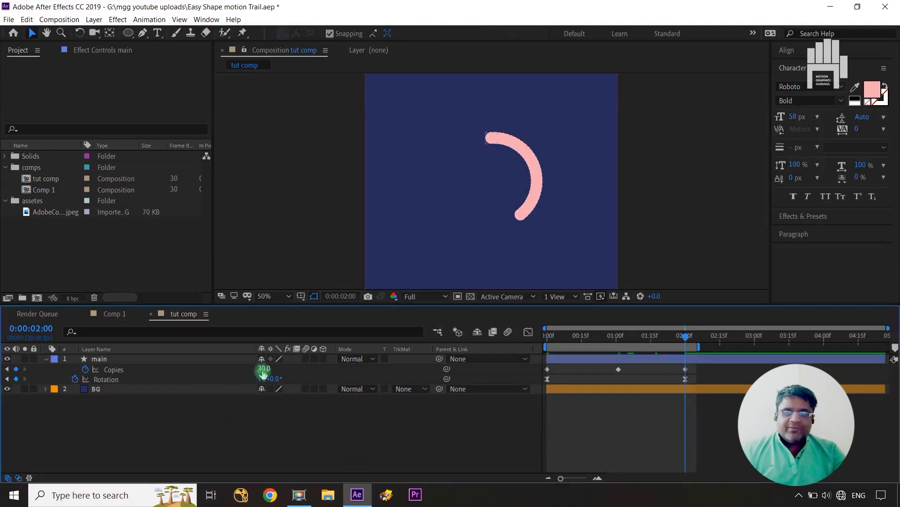
{"action": "left_click", "coordinate": [263, 369]}
{"action": "type", "text": "1"}
{"action": "left_click", "coordinate": [267, 386]}
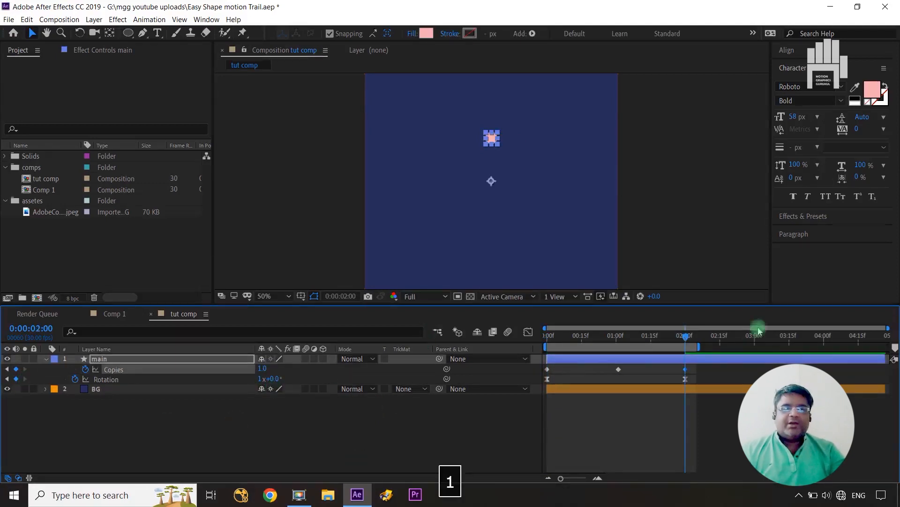
Check the trail at 0:00:01:01 and apply Easy Ease to all three Copies keyframes.
{"action": "left_click_drag", "start_coordinate": [685, 339], "coordinate": [619, 344]}
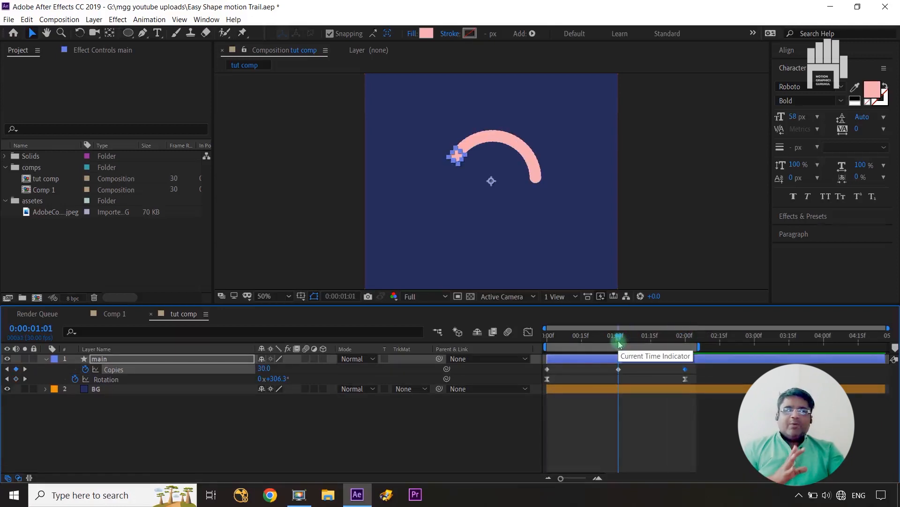
{"action": "left_click_drag", "start_coordinate": [699, 369], "coordinate": [541, 374]}
{"action": "key", "text": "F9"}
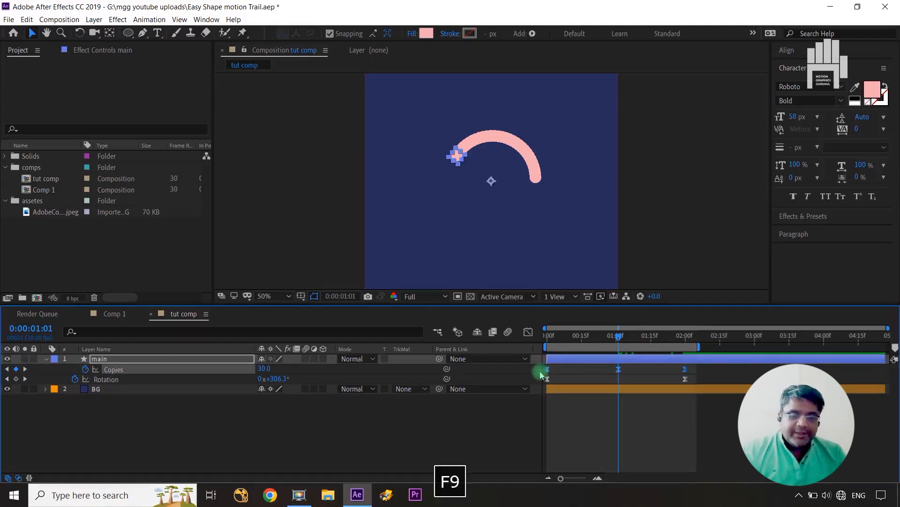
In the Copies speed graph, stretch the middle keyframe's incoming influence far toward the start and slightly lengthen the last keyframe's incoming handle.
{"action": "left_click", "coordinate": [529, 332]}
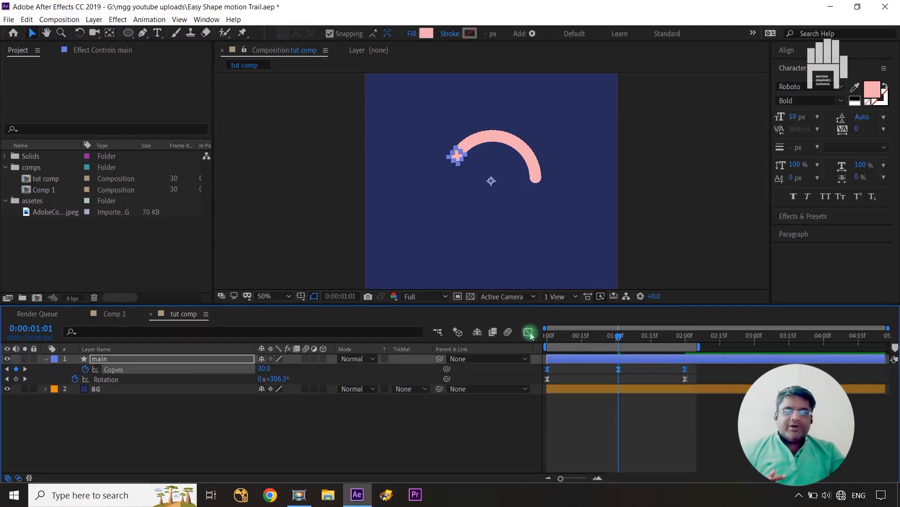
{"action": "left_click_drag", "start_coordinate": [651, 385], "coordinate": [571, 395]}
{"action": "left_click", "coordinate": [685, 410]}
{"action": "mouse_move", "coordinate": [673, 408]}
{"action": "left_mouse_down"}
{"action": "mouse_move", "coordinate": [612, 410]}
{"action": "mouse_move", "coordinate": [656, 411]}
{"action": "left_mouse_up"}
{"action": "left_click", "coordinate": [483, 438]}
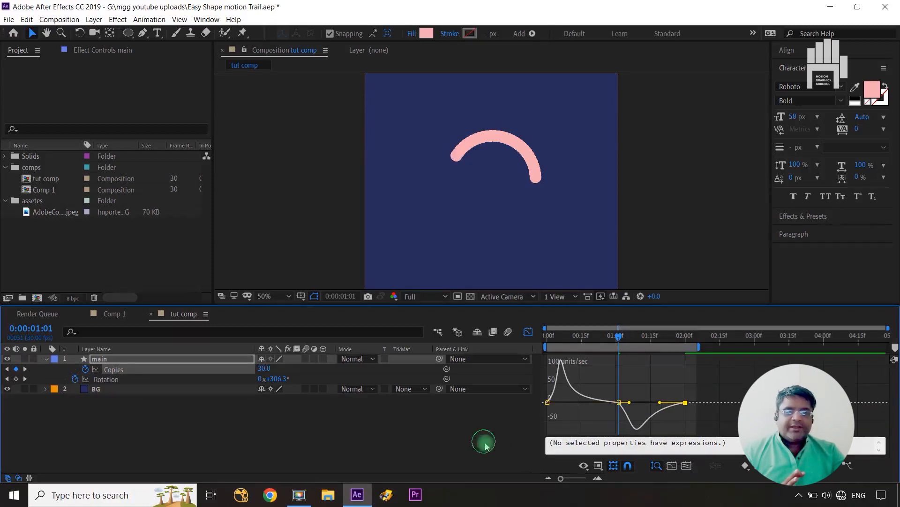
{"action": "left_click", "coordinate": [530, 333]}
Move the first and last Copies keyframes about five frames inward from the Rotation keyframes.
{"action": "left_click", "coordinate": [610, 378]}
{"action": "left_click", "coordinate": [548, 370]}
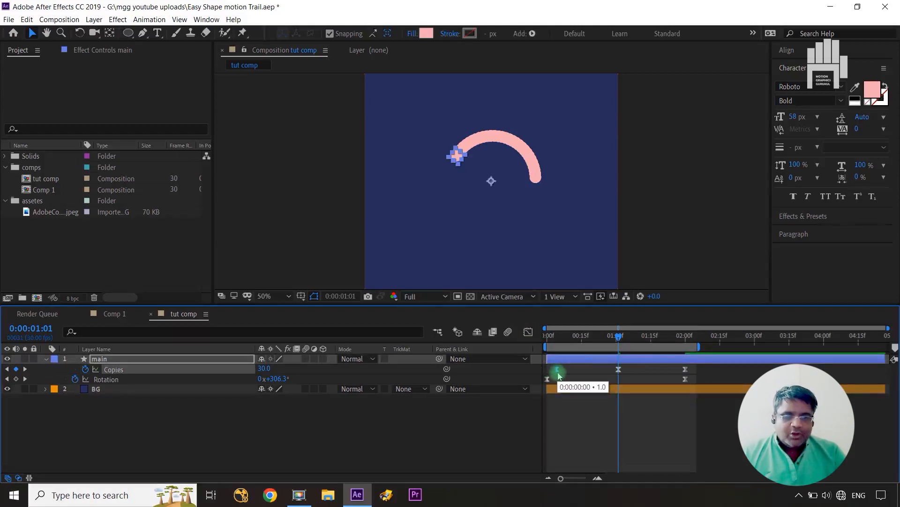
{"action": "left_click", "coordinate": [684, 366], "text": "shift"}
{"action": "left_click_drag", "start_coordinate": [686, 370], "coordinate": [674, 369]}
{"action": "left_click", "coordinate": [496, 421]}
Play back the animation from 0:00:00:00 to review the motion trail.
{"action": "left_click_drag", "start_coordinate": [619, 336], "coordinate": [526, 341]}
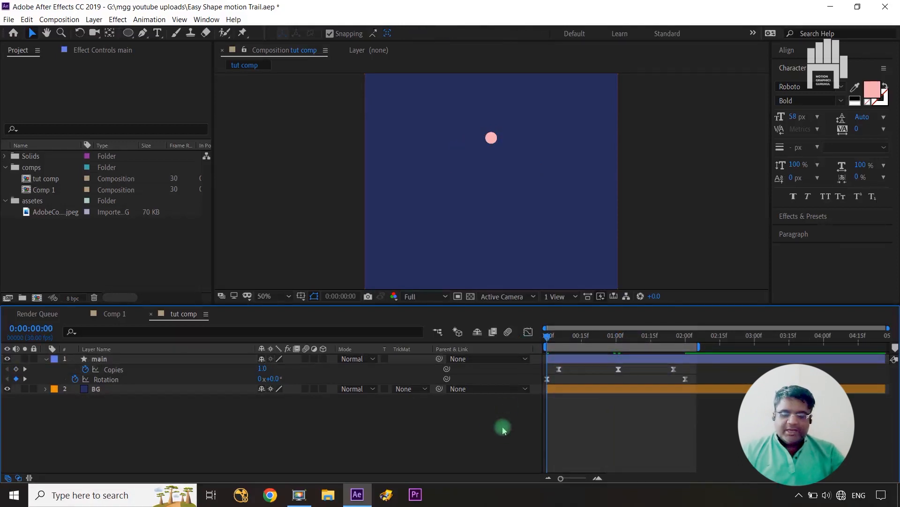
{"action": "key", "text": "space"}
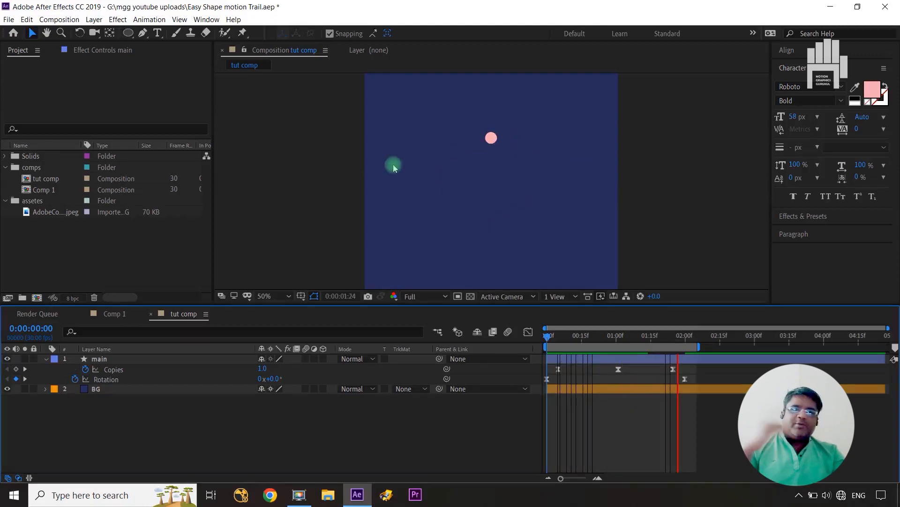
{"action": "key", "text": "space"}
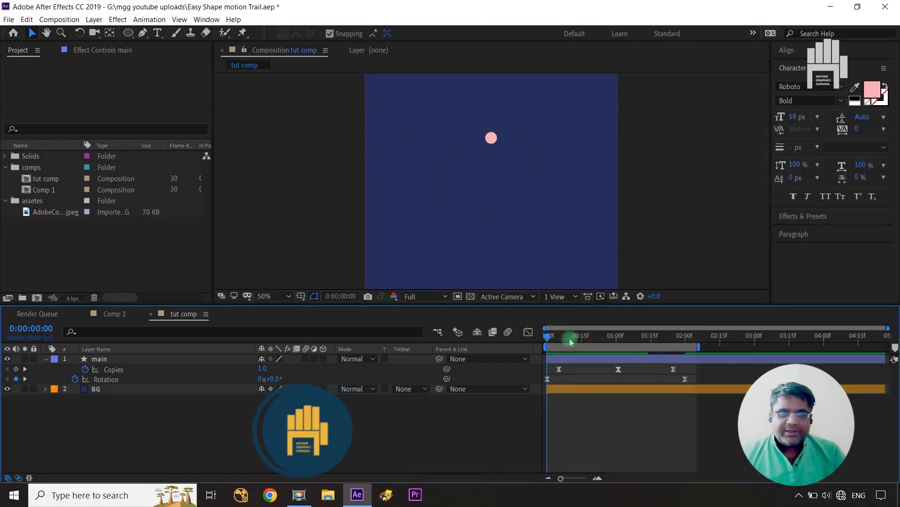
At 0:00:01:01, expand the main layer's contents and set Repeater 1's Offset to -15.
{"action": "left_click_drag", "start_coordinate": [547, 338], "coordinate": [618, 341]}
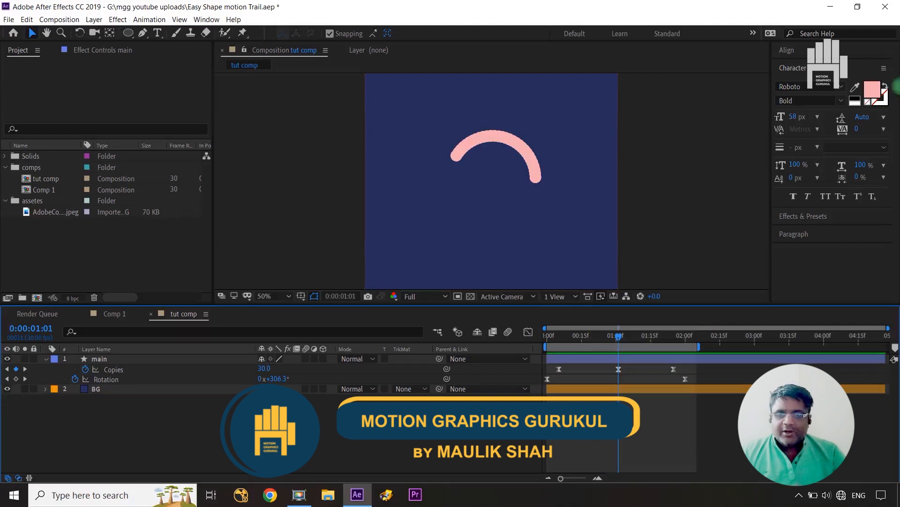
{"action": "left_click", "coordinate": [46, 359]}
{"action": "left_click", "coordinate": [47, 358]}
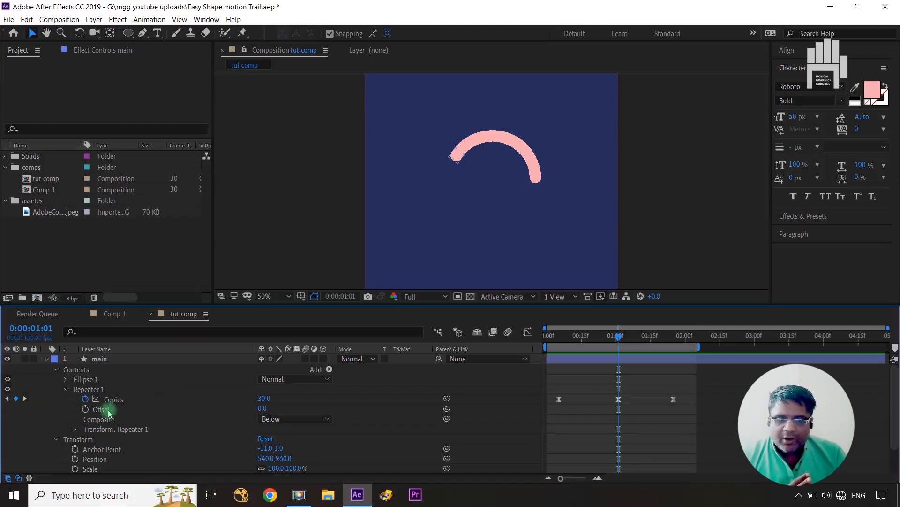
{"action": "left_click", "coordinate": [263, 408]}
{"action": "type", "text": "-15"}
{"action": "key", "text": "Return"}
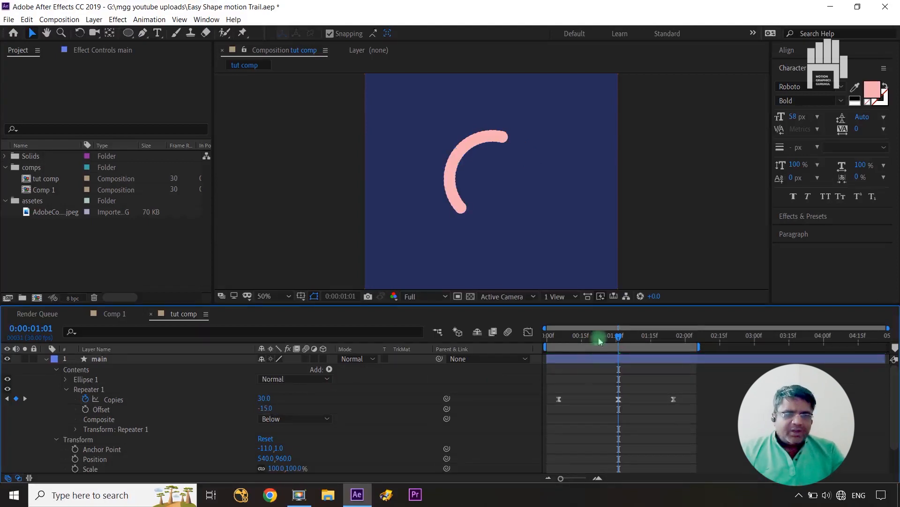
Play back the offset trail from 0:00:00:00 and collapse the main layer's properties.
{"action": "left_click_drag", "start_coordinate": [616, 338], "coordinate": [516, 348]}
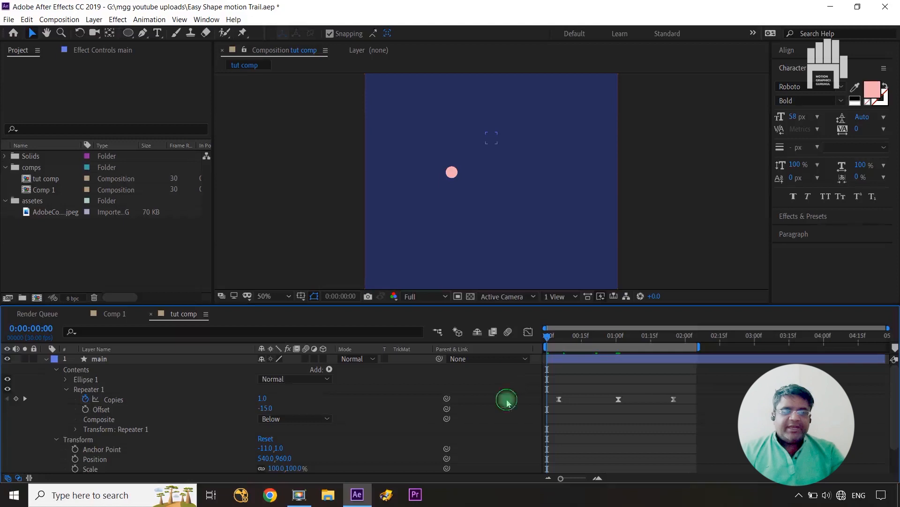
{"action": "key", "text": "space"}
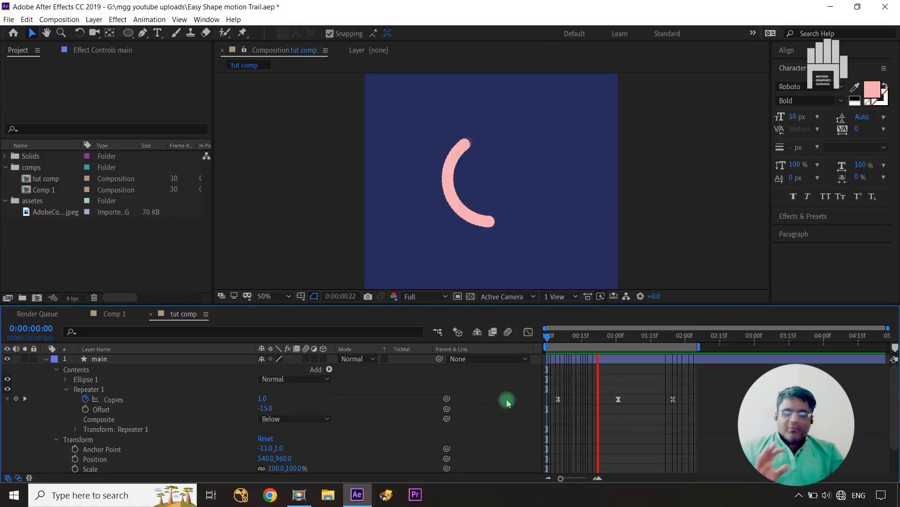
{"action": "key", "text": "space"}
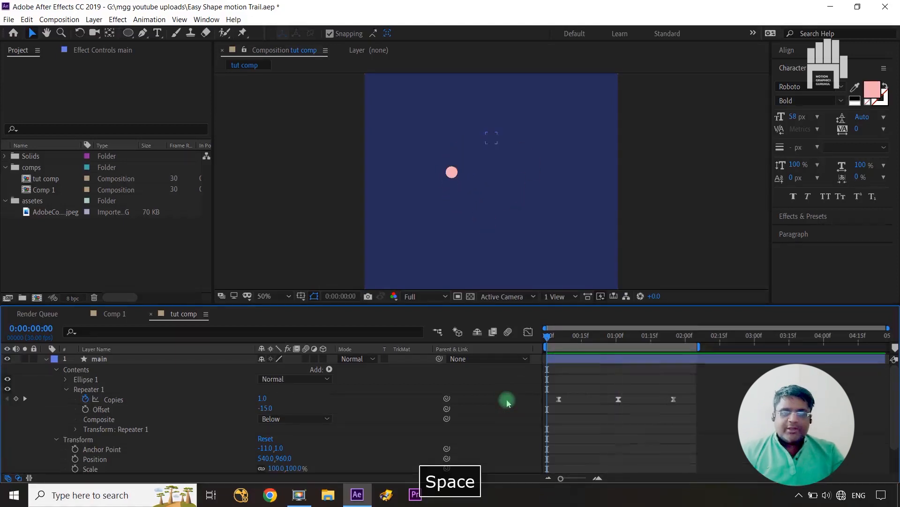
{"action": "left_click", "coordinate": [45, 359]}
{"action": "left_click", "coordinate": [159, 374]}
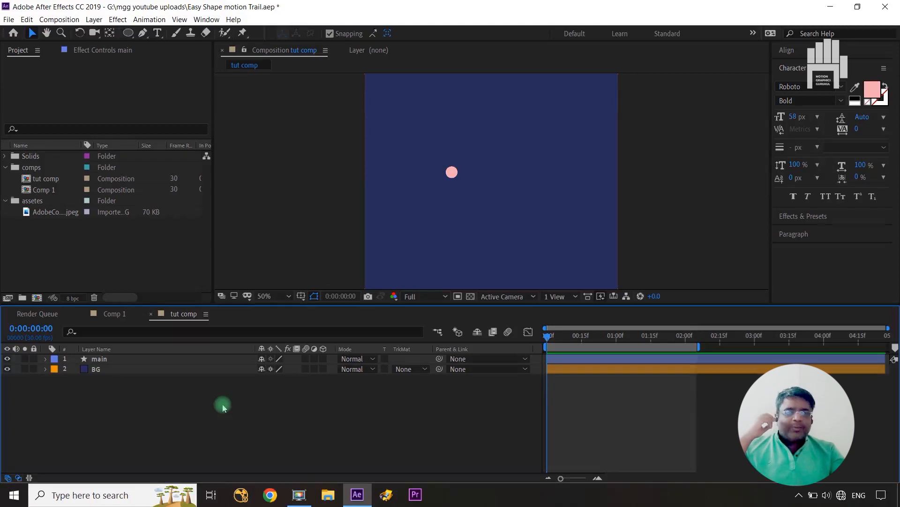
Scrub to 0:00:01:10 and flip the main layer vertically.
{"action": "left_click_drag", "start_coordinate": [550, 338], "coordinate": [643, 343]}
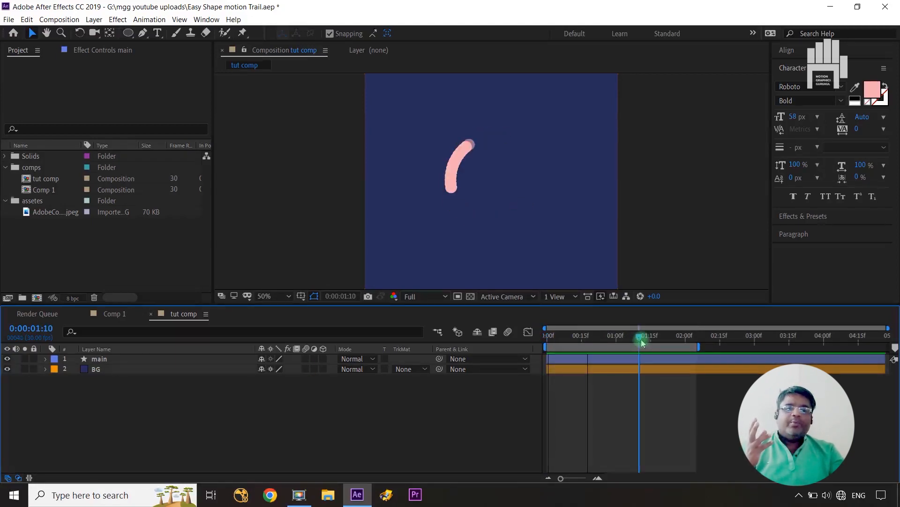
{"action": "left_click", "coordinate": [100, 358]}
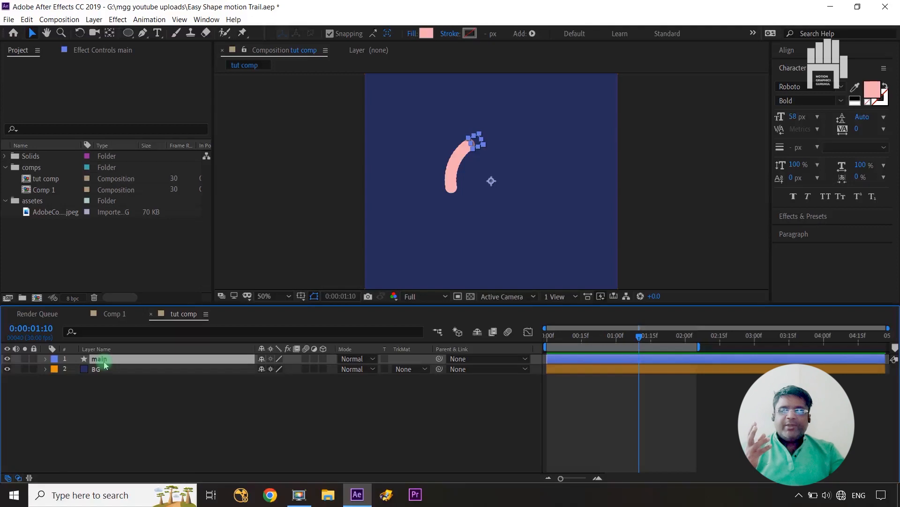
{"action": "right_click", "coordinate": [104, 359]}
{"action": "mouse_move", "coordinate": [209, 126]}
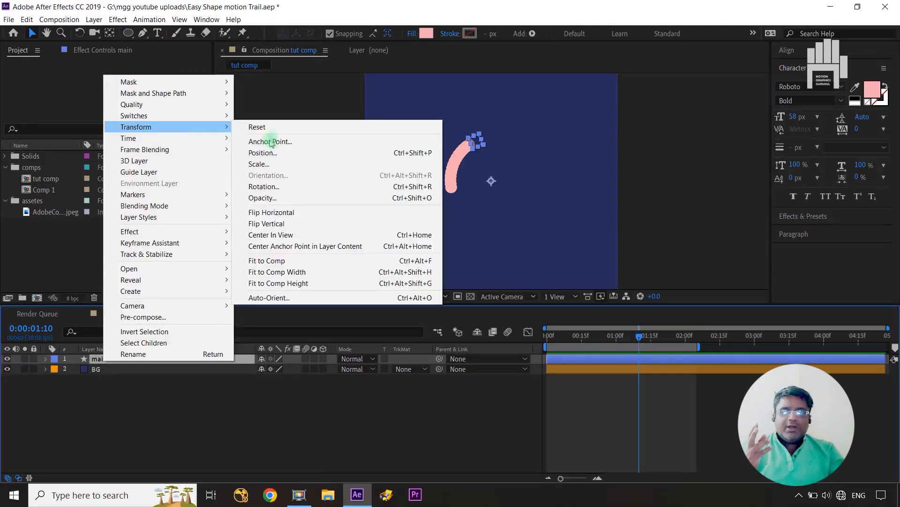
{"action": "left_click", "coordinate": [280, 223]}
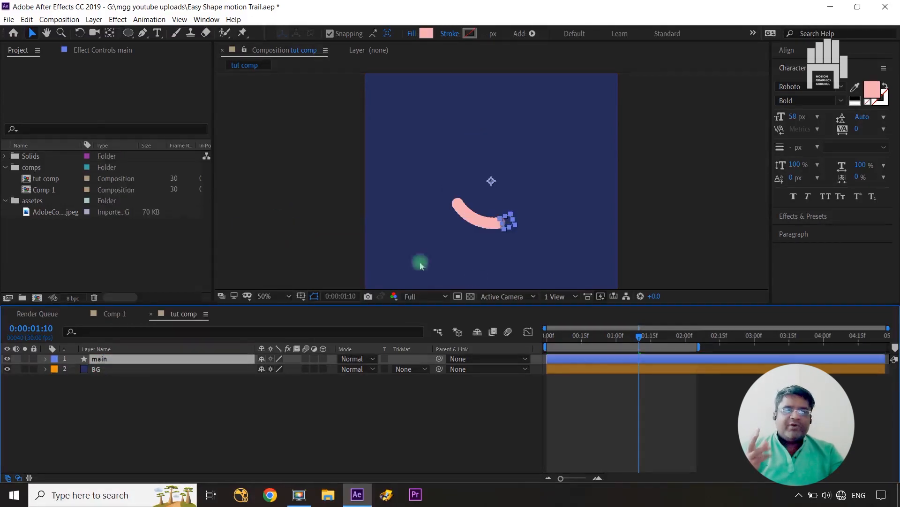
Play back the vertically flipped trail from 0:00:00:00.
{"action": "left_click_drag", "start_coordinate": [643, 342], "coordinate": [546, 336]}
{"action": "left_click", "coordinate": [492, 414]}
{"action": "key", "text": "space"}
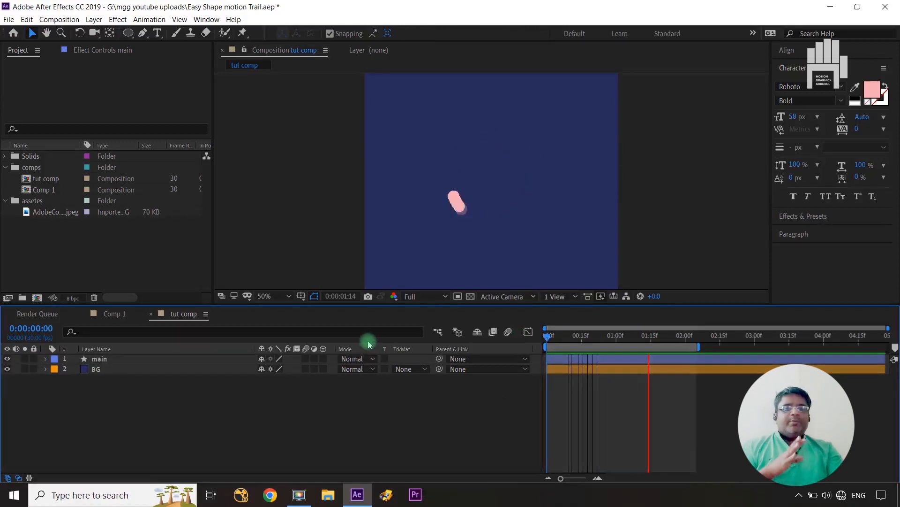
{"action": "key", "text": "space"}
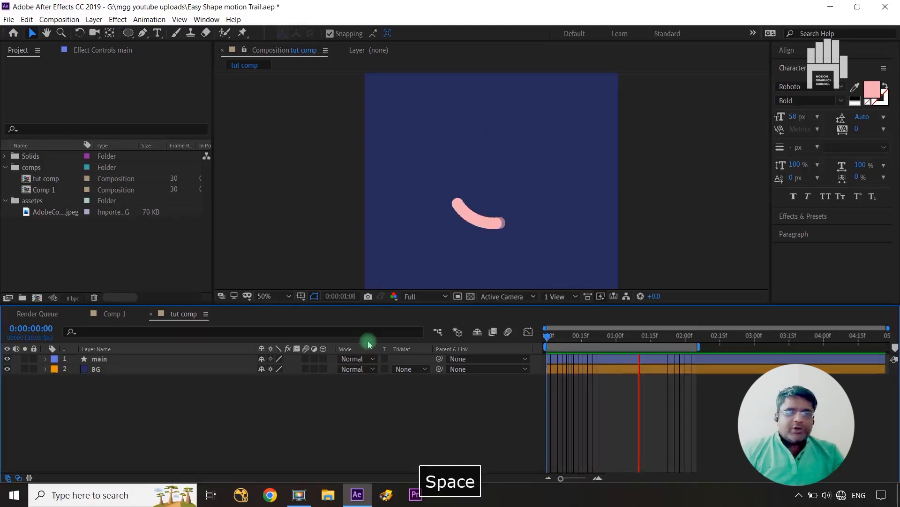
Check the trail at 0:00:00:11, reveal the main layer's keyframes and move the first Copies keyframe about three frames later.
{"action": "left_click_drag", "start_coordinate": [547, 338], "coordinate": [573, 338]}
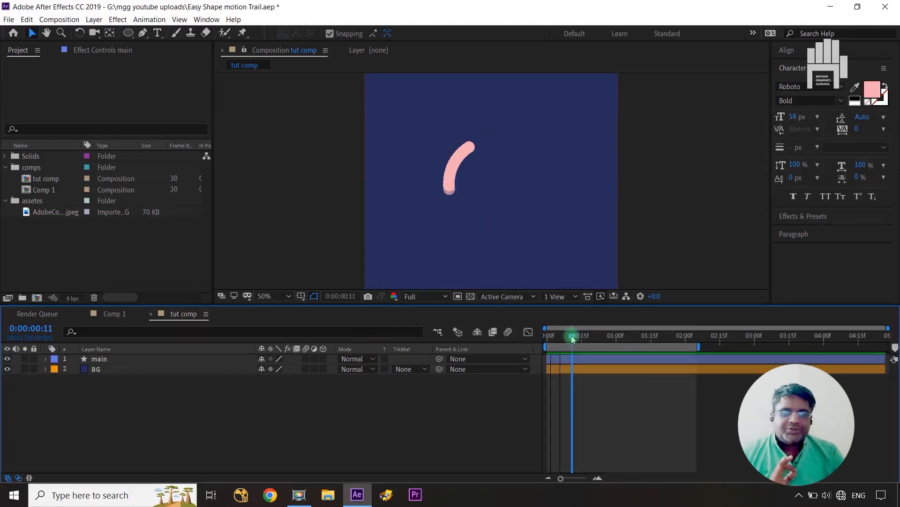
{"action": "left_click", "coordinate": [219, 360]}
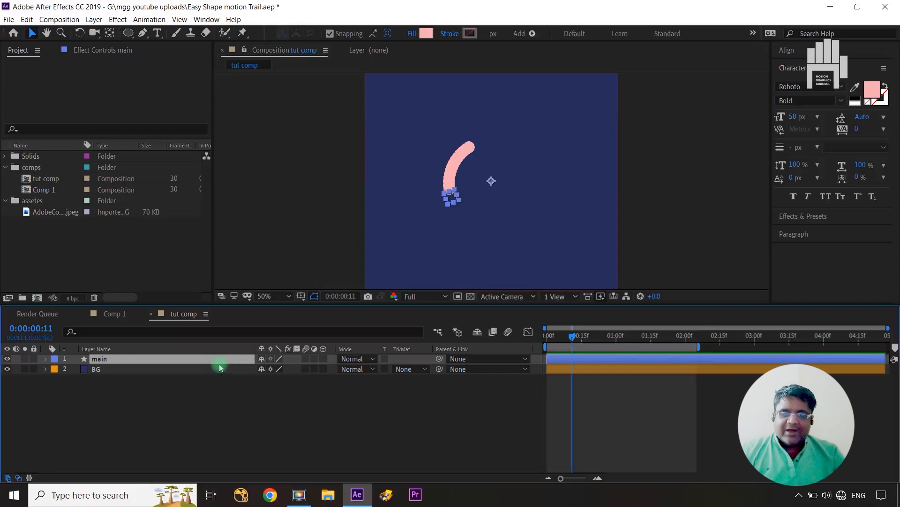
{"action": "key", "text": "u"}
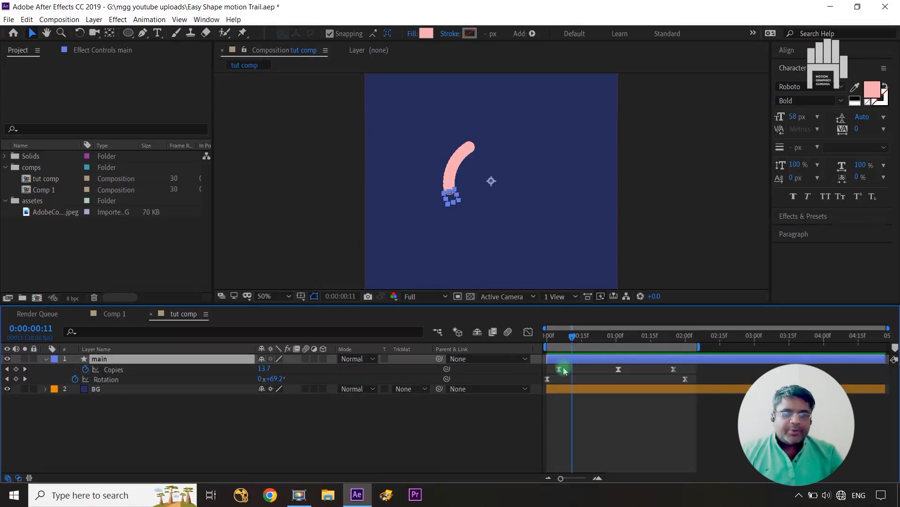
{"action": "left_click_drag", "start_coordinate": [559, 370], "coordinate": [566, 370]}
Play back the animation from 0:00:00:00 to review the retimed first Copies keyframe.
{"action": "left_click_drag", "start_coordinate": [577, 337], "coordinate": [524, 337]}
{"action": "left_click", "coordinate": [480, 439]}
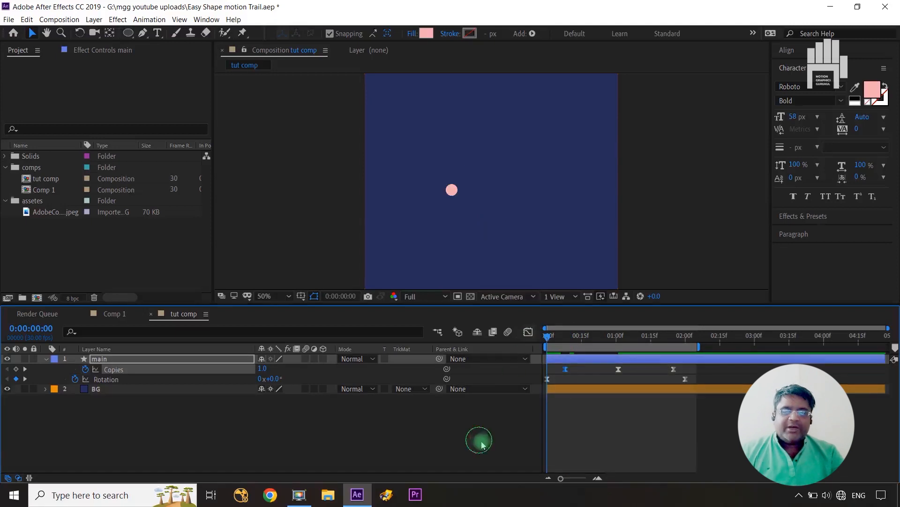
{"action": "key", "text": "space"}
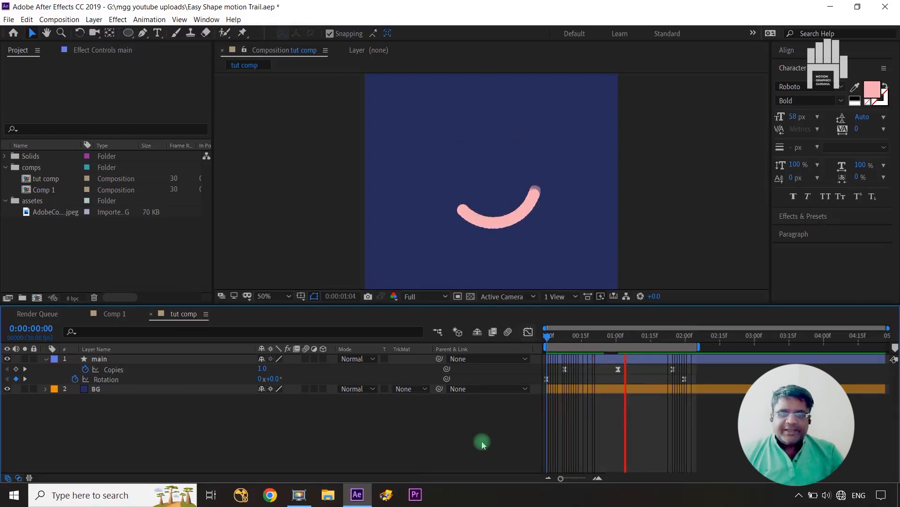
{"action": "key", "text": "space"}
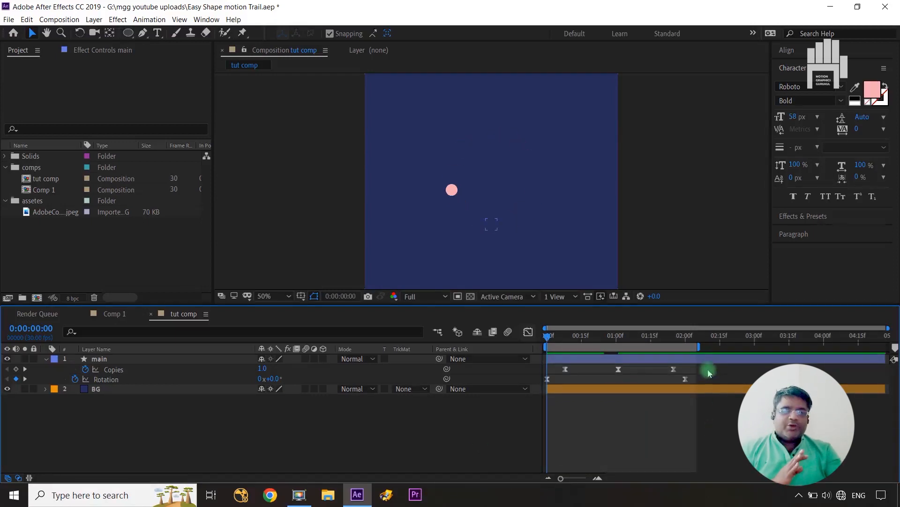
Compress all Copies and Rotation keyframes proportionally so the last Rotation keyframe falls at about 0:00:01:14.
{"action": "left_click_drag", "start_coordinate": [707, 370], "coordinate": [536, 388]}
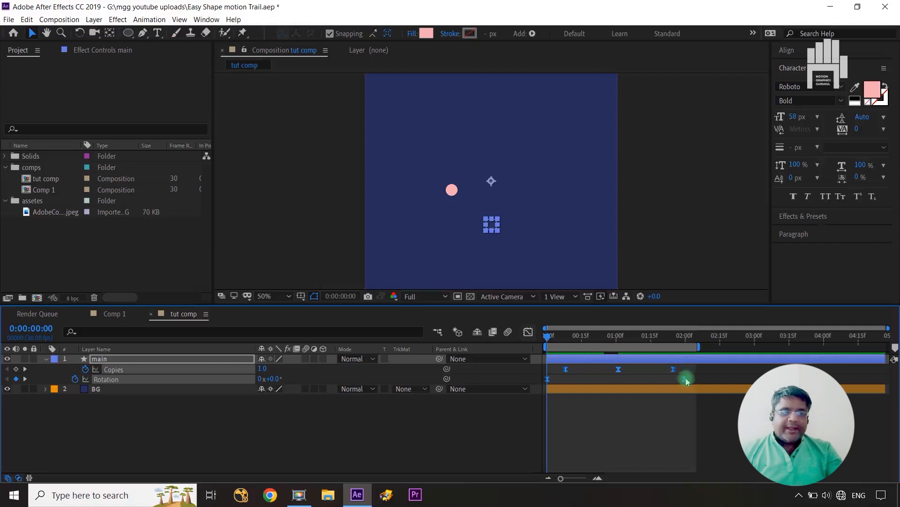
{"action": "left_click_drag", "start_coordinate": [686, 379], "coordinate": [651, 387]}
{"action": "left_click", "coordinate": [471, 434]}
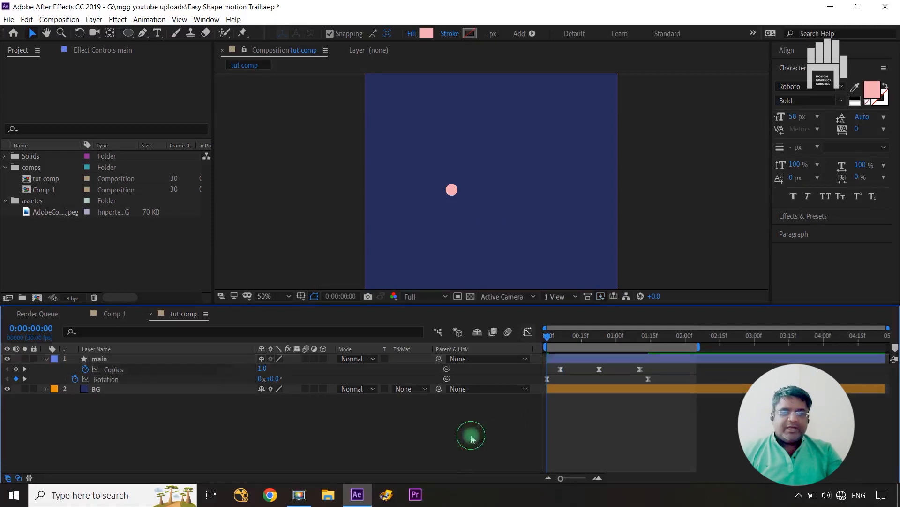
Play back the faster animation and compare it with the finished design in Comp 1, returning to tut comp.
{"action": "key", "text": "space"}
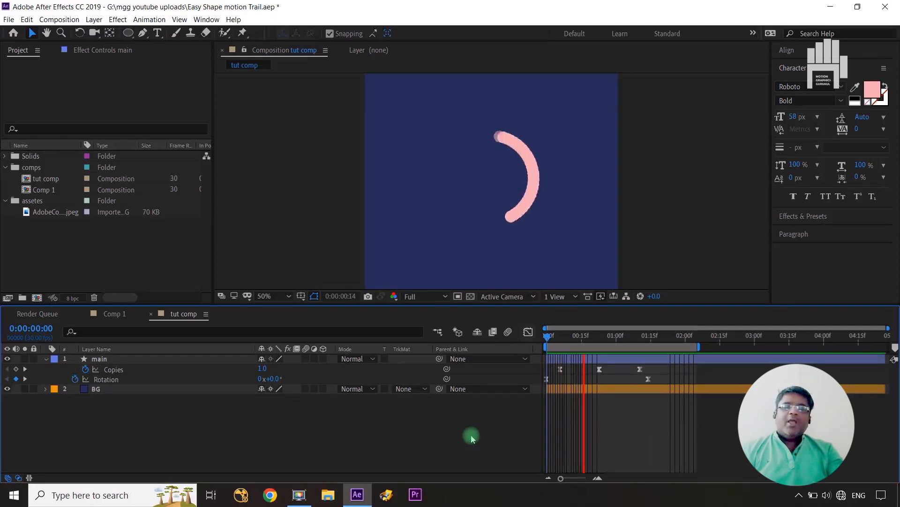
{"action": "key", "text": "space"}
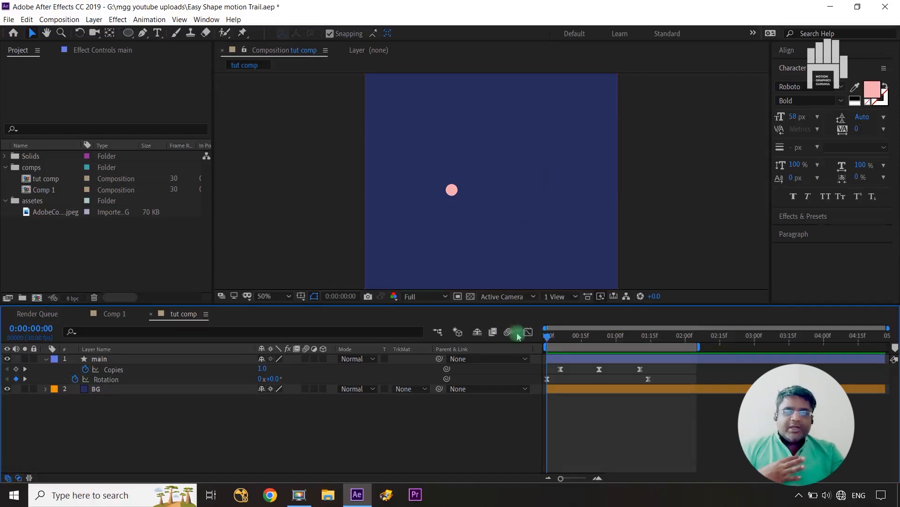
{"action": "left_click", "coordinate": [117, 320]}
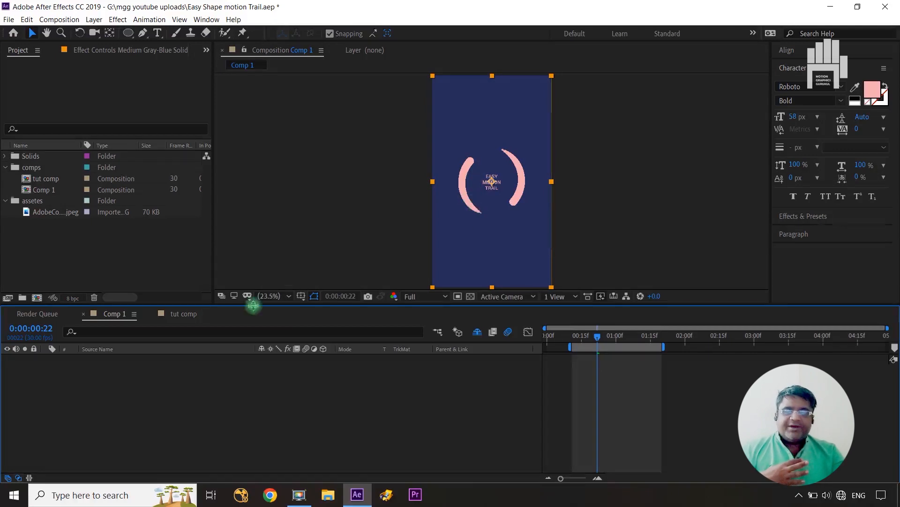
{"action": "left_click", "coordinate": [187, 314]}
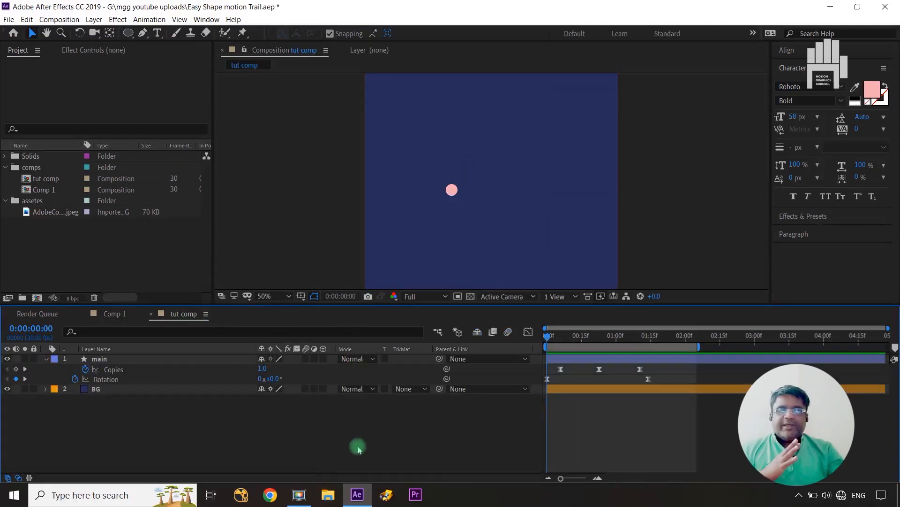
Search the effects for "simpl" and apply Simple Choker to the main layer.
{"action": "left_click", "coordinate": [146, 364]}
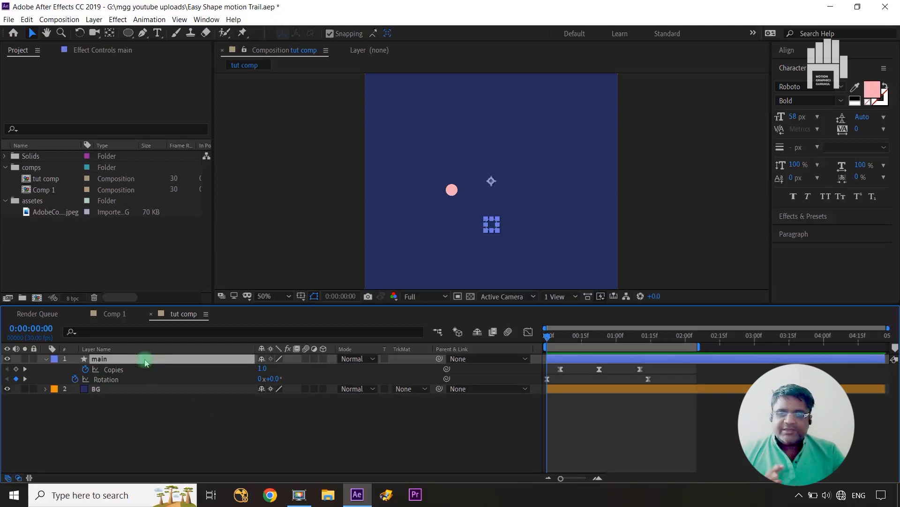
{"action": "left_click", "coordinate": [799, 217]}
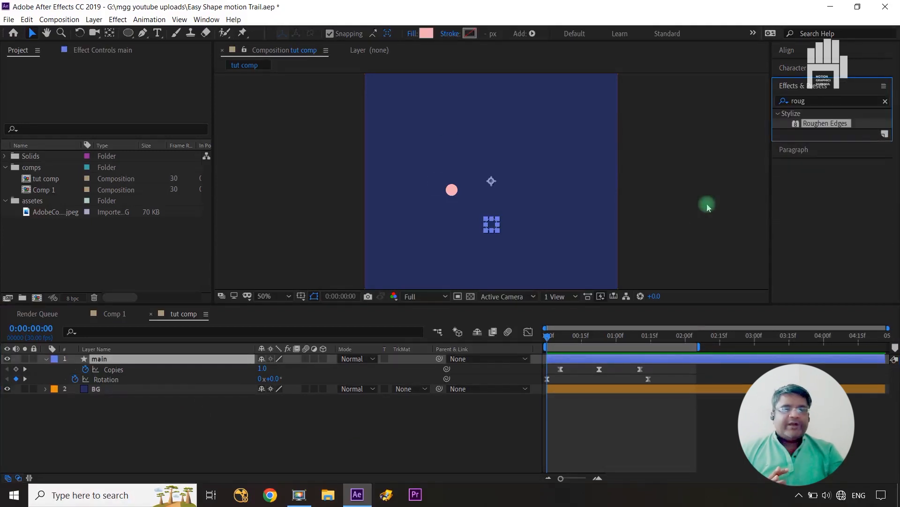
{"action": "left_click", "coordinate": [886, 102]}
{"action": "left_click", "coordinate": [871, 99]}
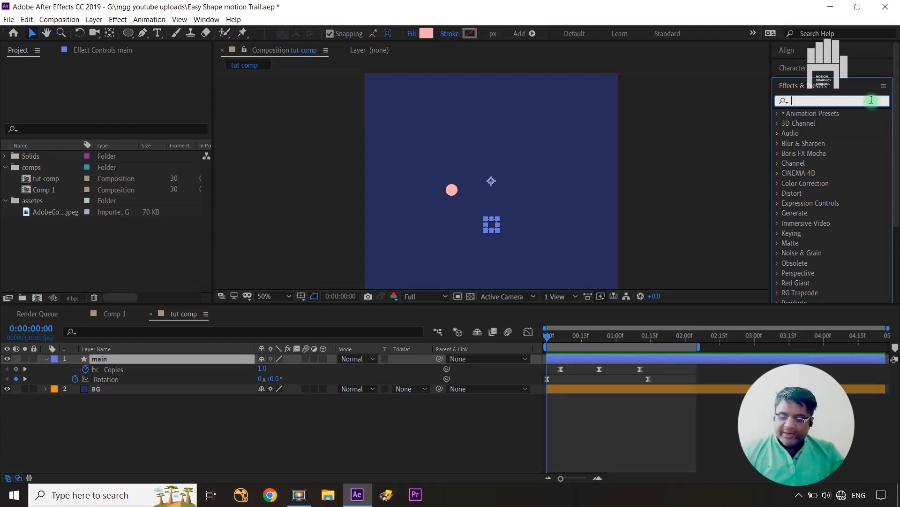
{"action": "type", "text": "simpl"}
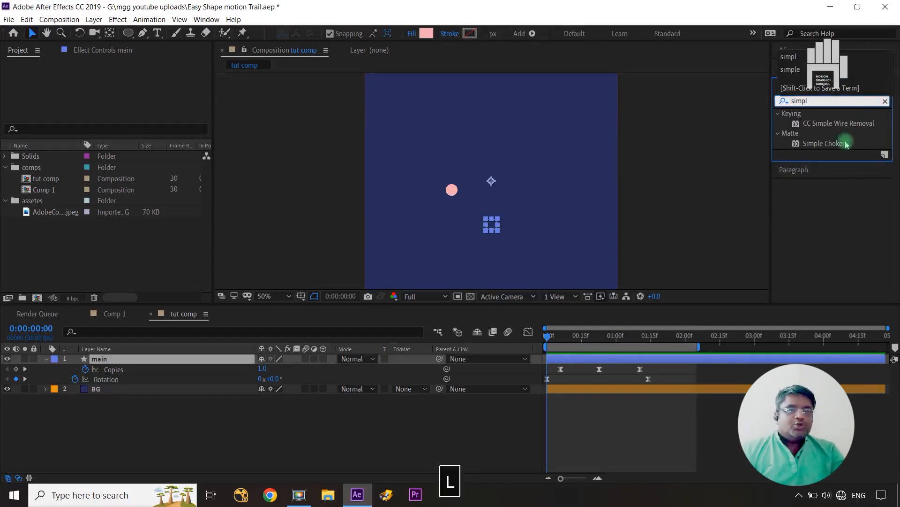
{"action": "left_click_drag", "start_coordinate": [847, 144], "coordinate": [832, 155]}
{"action": "left_click_drag", "start_coordinate": [825, 144], "coordinate": [202, 359]}
At 0:00:00:21, compare the trail with Simple Choker off and on at a Choke Matte of 5.10, and raise Choke Matte to 14.50.
{"action": "key", "text": "period"}
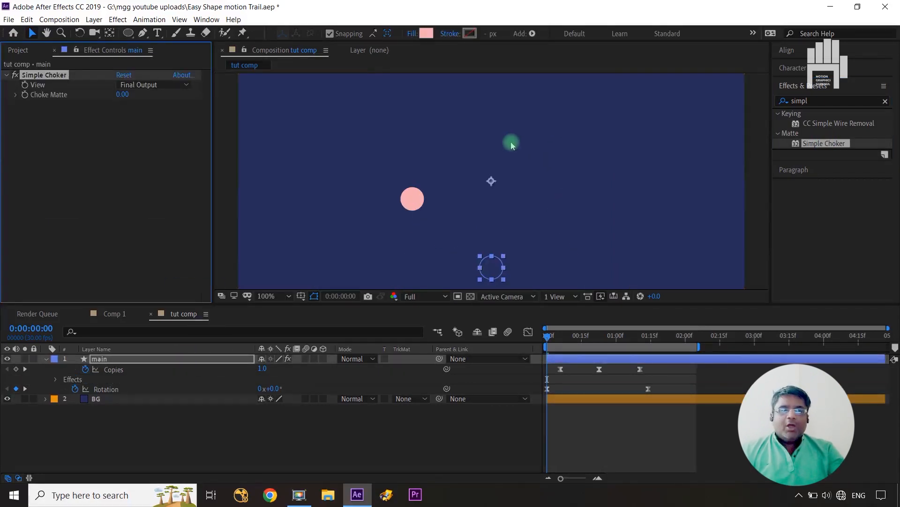
{"action": "left_click_drag", "start_coordinate": [547, 336], "coordinate": [595, 342]}
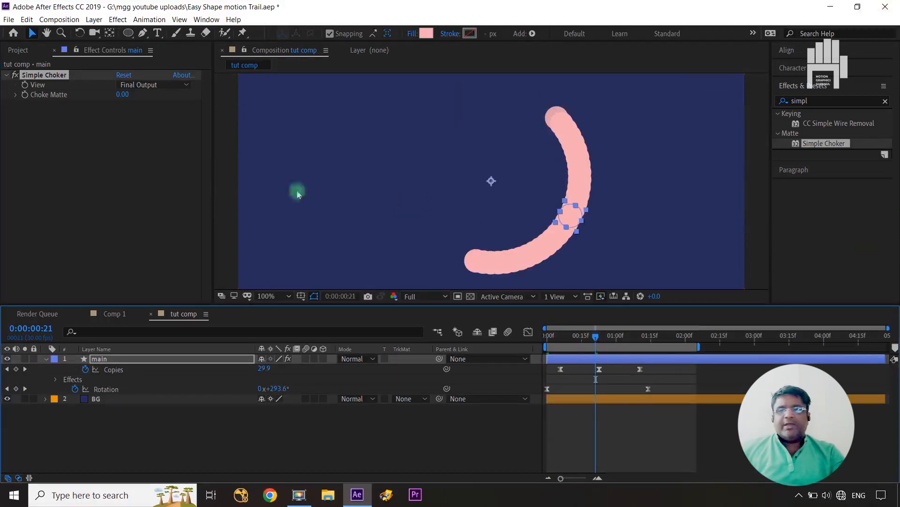
{"action": "left_click_drag", "start_coordinate": [123, 95], "coordinate": [161, 103]}
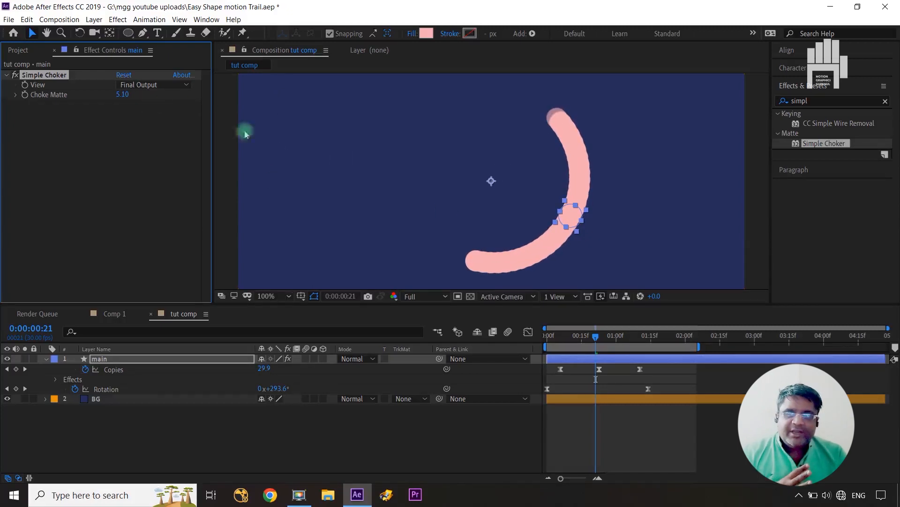
{"action": "left_click", "coordinate": [10, 76]}
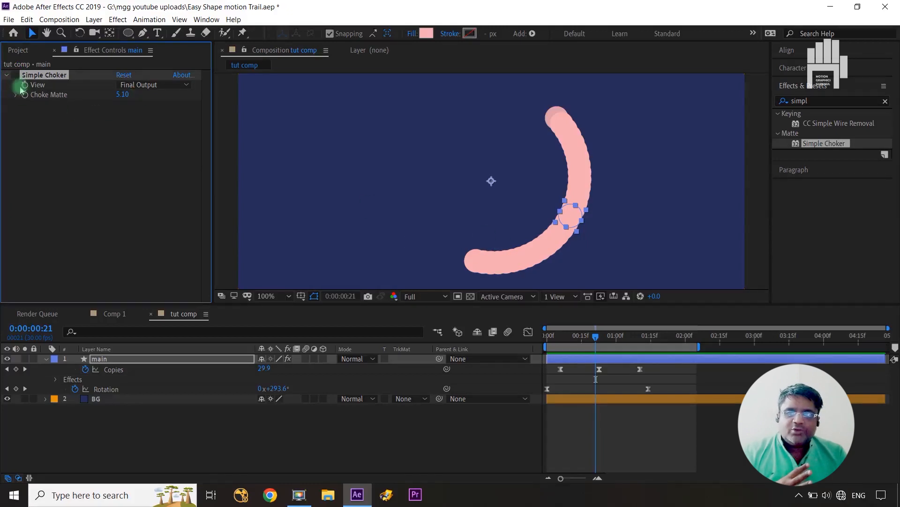
{"action": "left_click", "coordinate": [11, 75]}
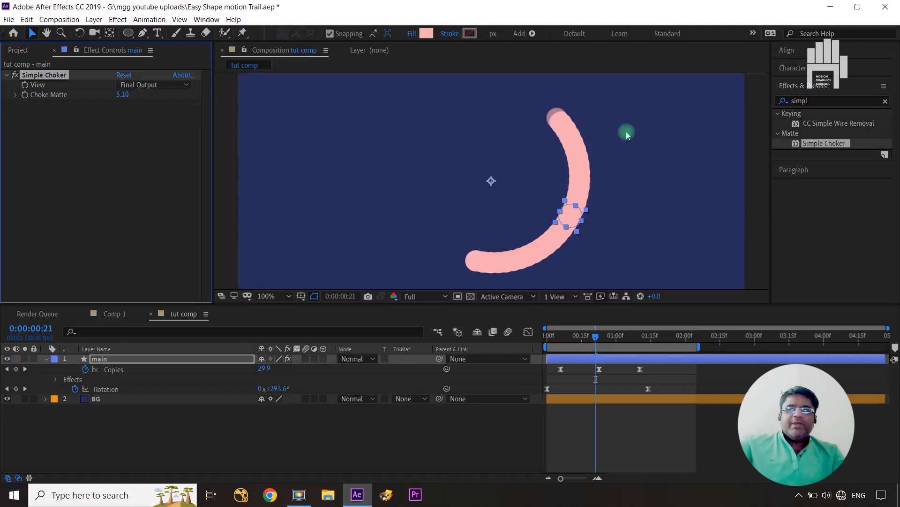
{"action": "left_click_drag", "start_coordinate": [124, 95], "coordinate": [180, 97]}
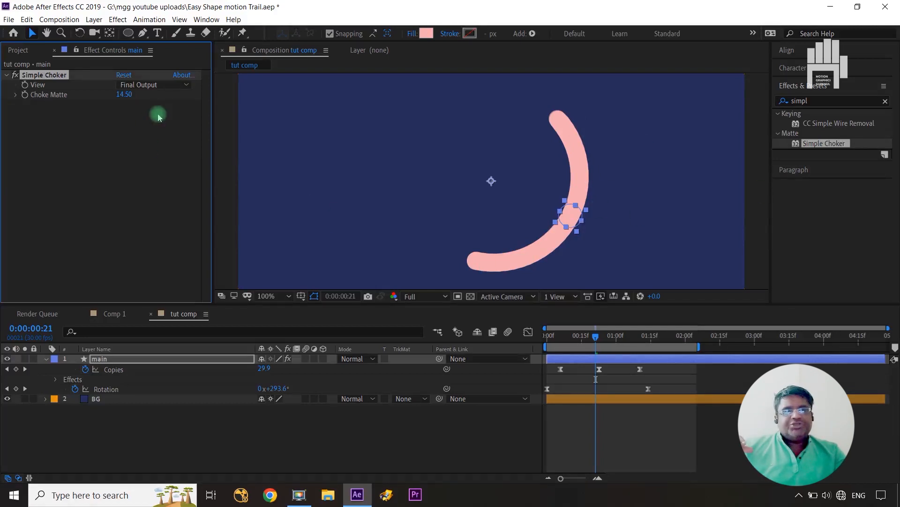
Inspect the trail through Simple Choker's Matte view, then return the view to Final Output.
{"action": "left_click", "coordinate": [167, 84]}
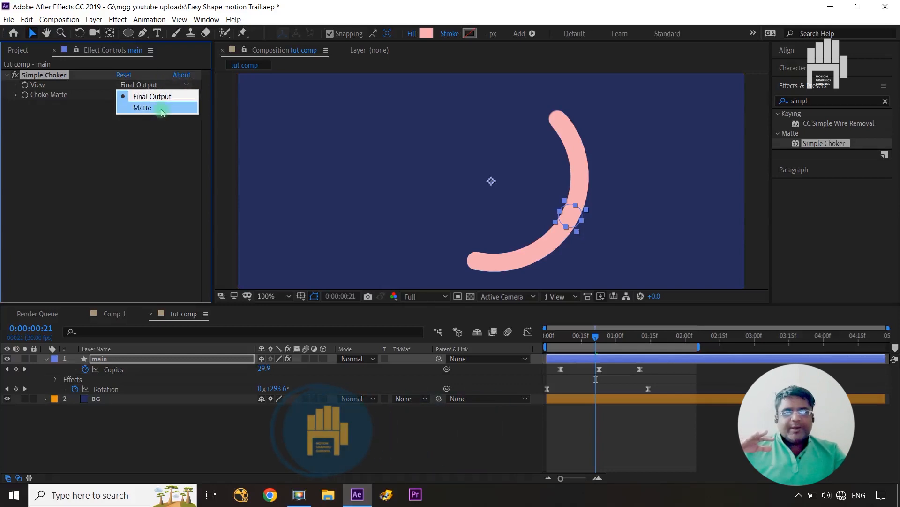
{"action": "left_click", "coordinate": [162, 109]}
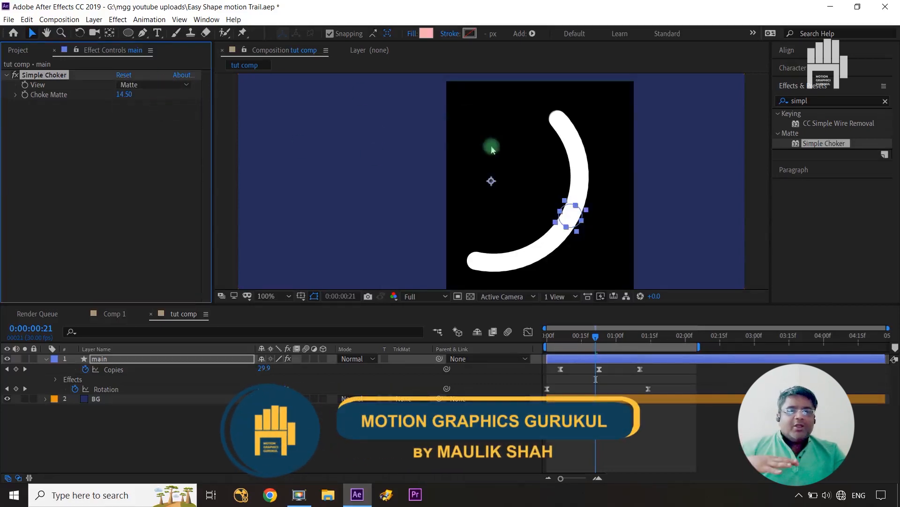
{"action": "left_click", "coordinate": [155, 85]}
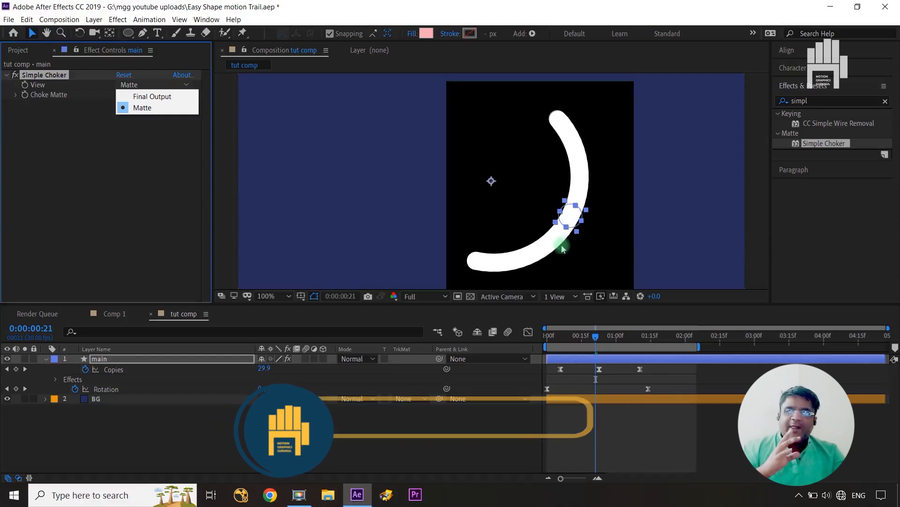
{"action": "left_click", "coordinate": [145, 96]}
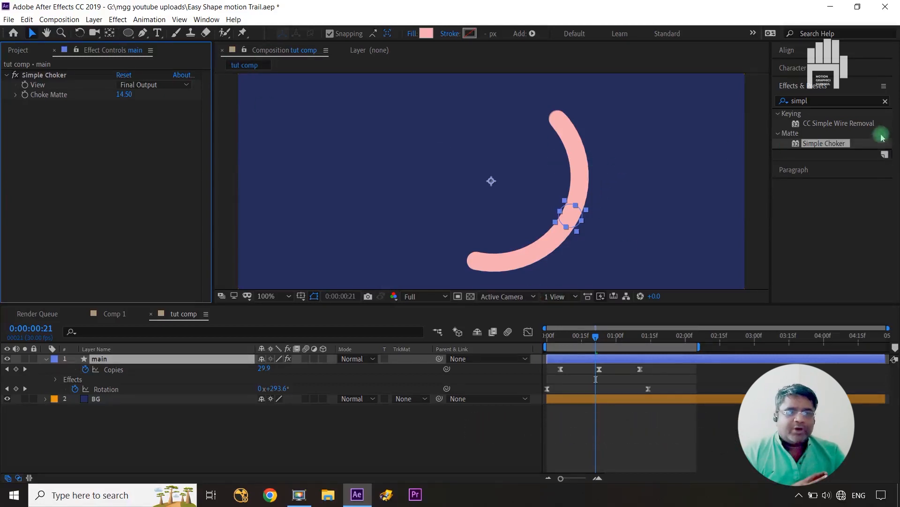
Search the effects for "rou", apply Roughen Edges to the main layer, and set its Edge Type to Spiky.
{"action": "left_click", "coordinate": [885, 102]}
{"action": "left_click", "coordinate": [872, 101]}
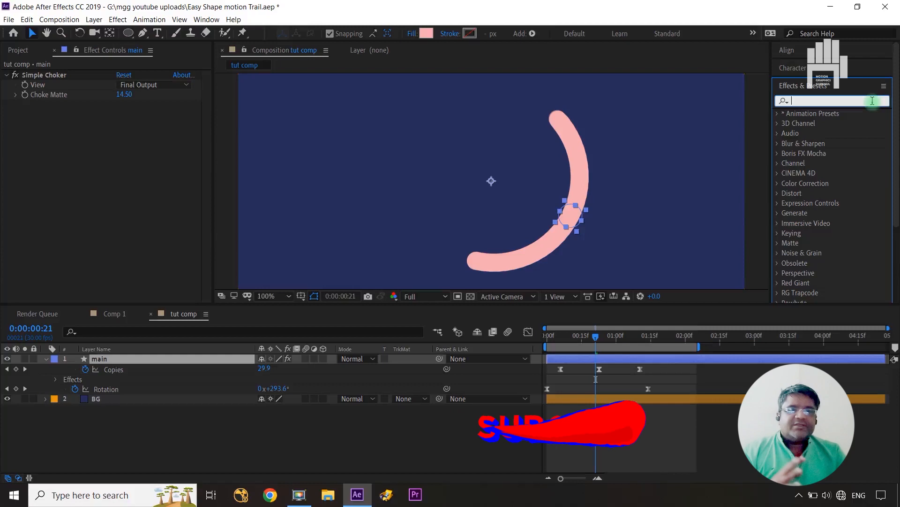
{"action": "type", "text": "rou"}
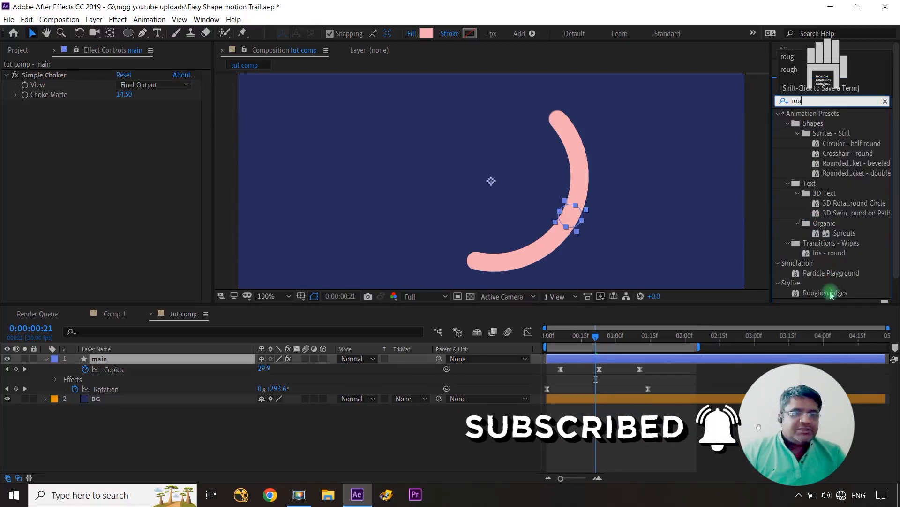
{"action": "left_click_drag", "start_coordinate": [825, 293], "coordinate": [145, 159]}
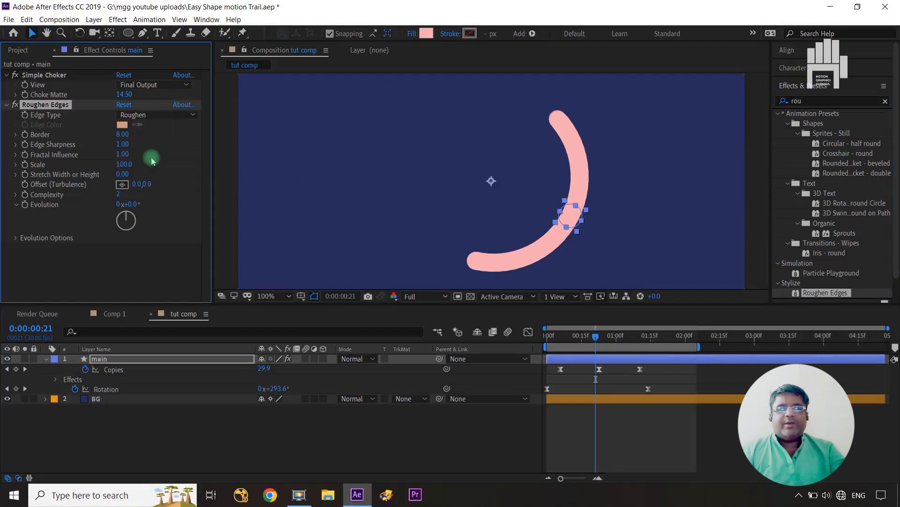
{"action": "left_click", "coordinate": [151, 116]}
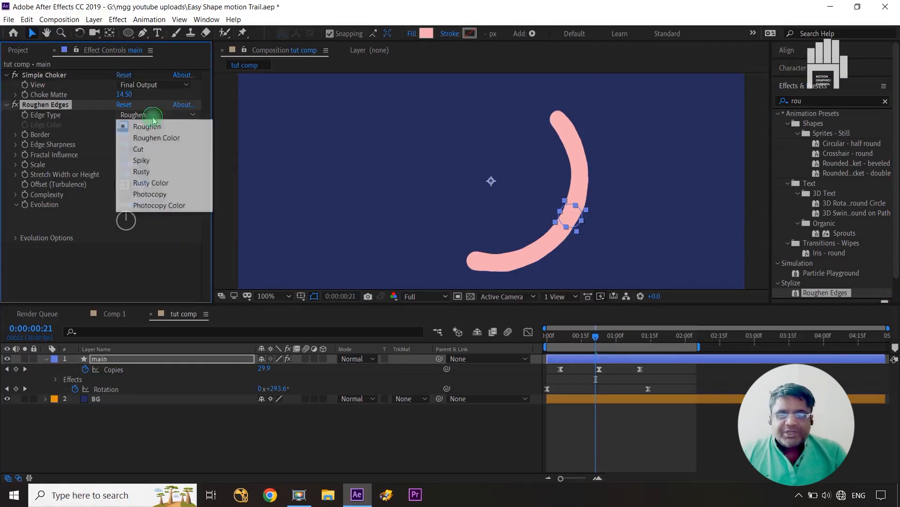
{"action": "left_click", "coordinate": [157, 160]}
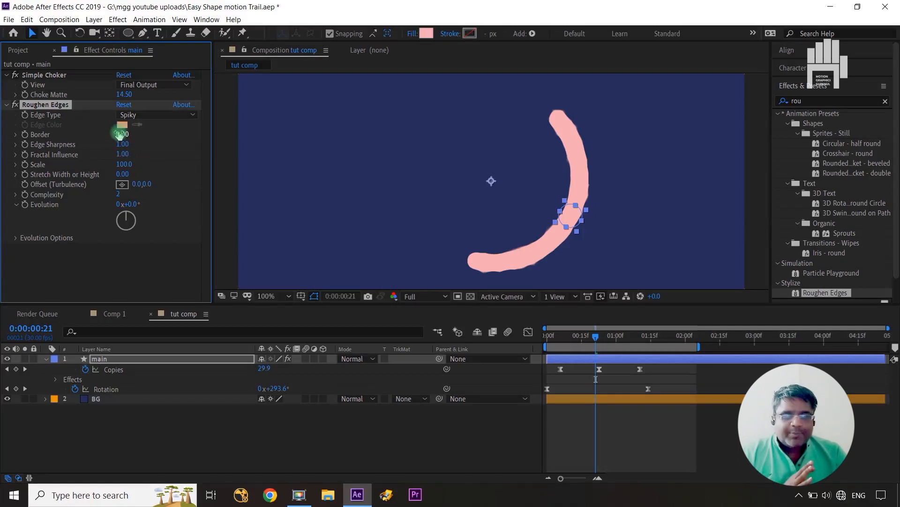
Try a Roughen Edges Border of 33.10, then set Border to 5.50, Edge Sharpness to 2.04, Fractal Influence to 0.50 and Scale to 644.0.
{"action": "left_click_drag", "start_coordinate": [188, 135], "coordinate": [276, 142]}
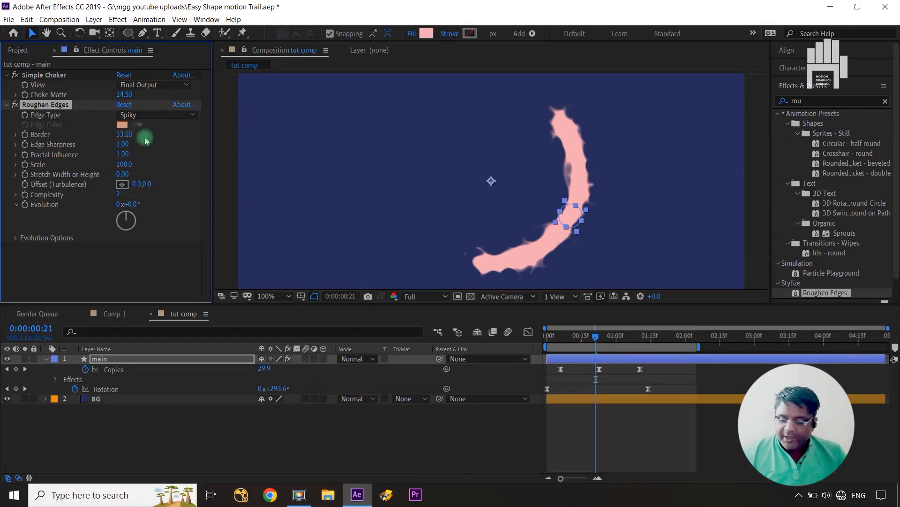
{"action": "key", "text": "ctrl+z"}
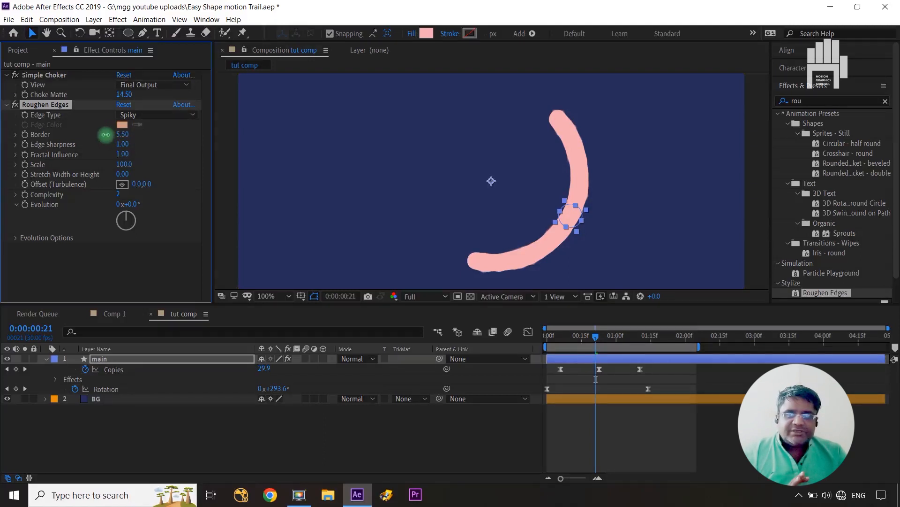
{"action": "left_click_drag", "start_coordinate": [122, 145], "coordinate": [180, 142]}
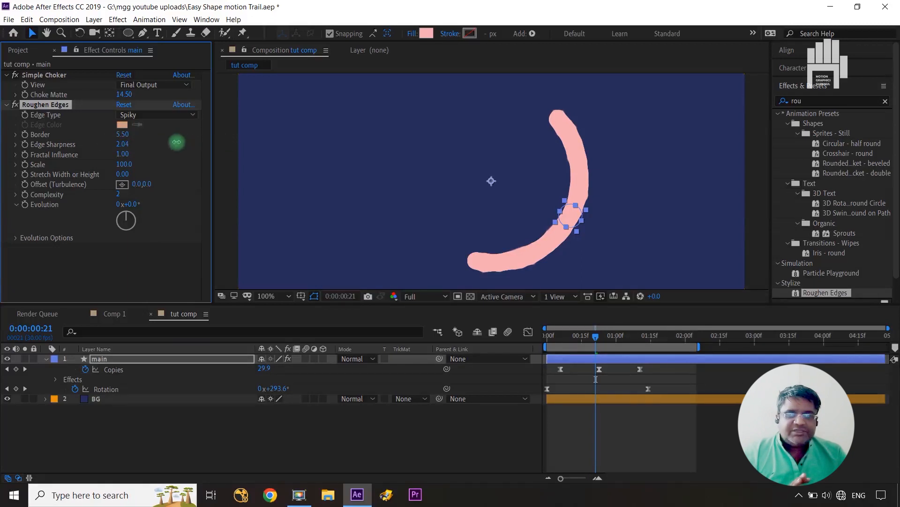
{"action": "left_click_drag", "start_coordinate": [123, 157], "coordinate": [32, 150]}
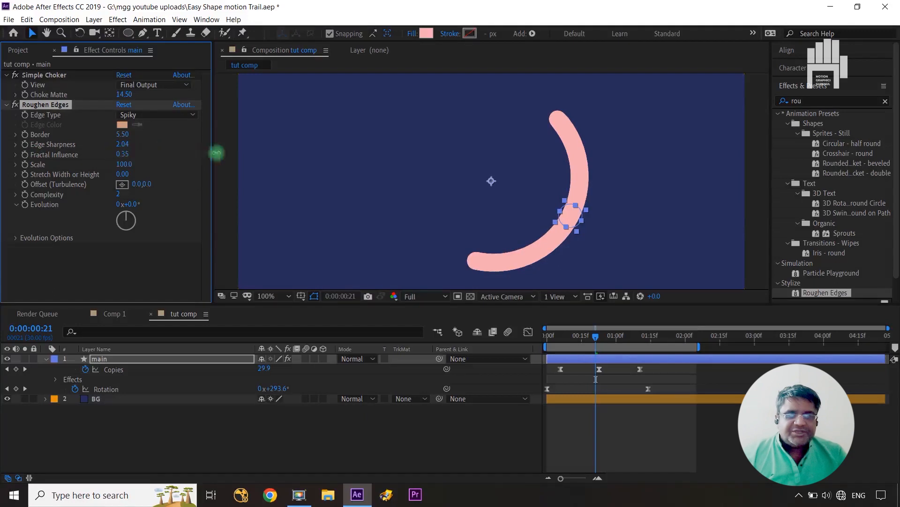
{"action": "left_click_drag", "start_coordinate": [153, 149], "coordinate": [439, 167]}
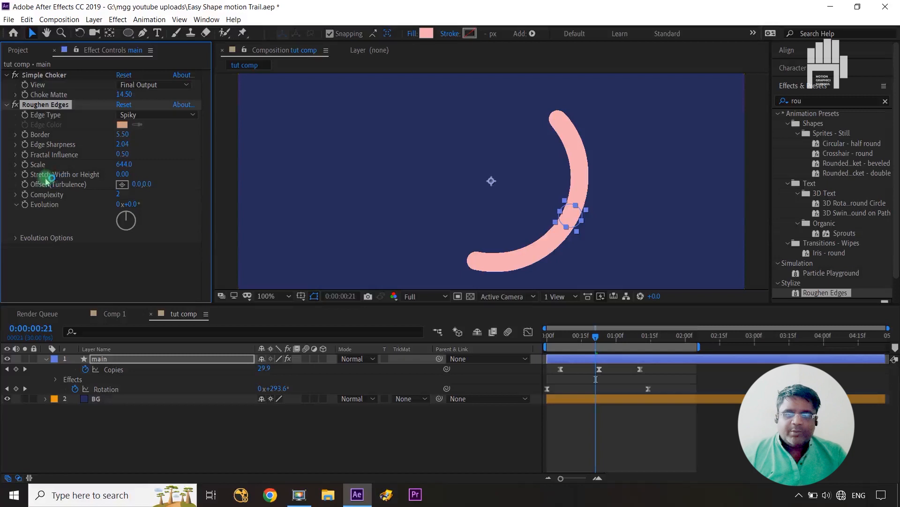
Set Roughen Edges Stretch Width or Height to 7.40 and Complexity to 7, and check the trail at 0:00:00:26.
{"action": "left_click_drag", "start_coordinate": [123, 176], "coordinate": [164, 170]}
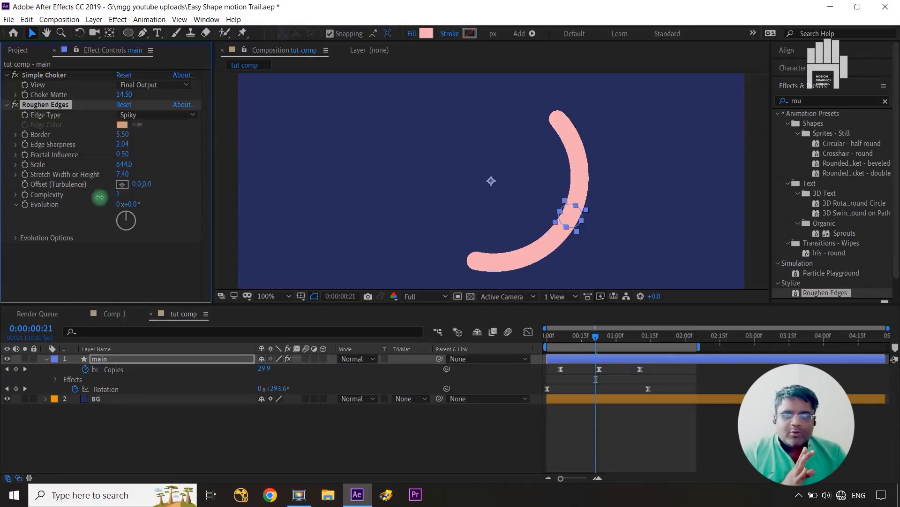
{"action": "left_click_drag", "start_coordinate": [99, 197], "coordinate": [105, 199]}
{"action": "left_click", "coordinate": [343, 456]}
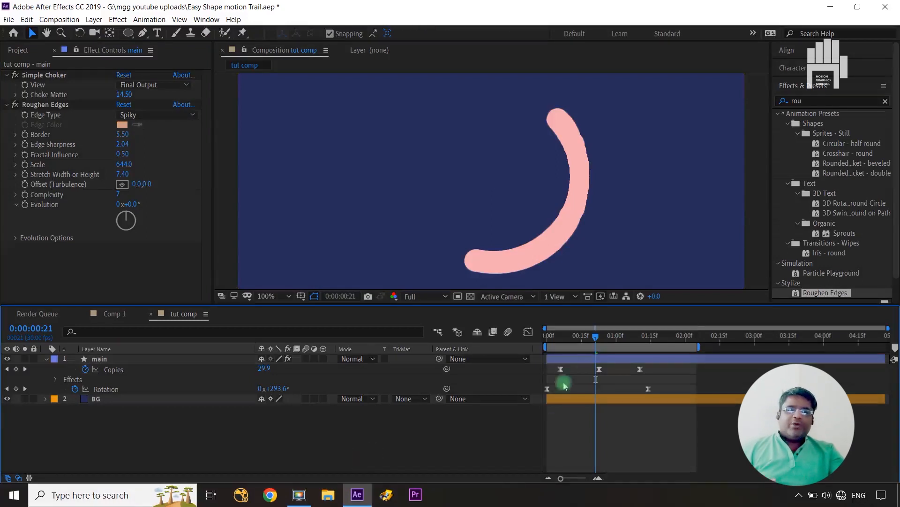
{"action": "left_click_drag", "start_coordinate": [595, 341], "coordinate": [608, 356]}
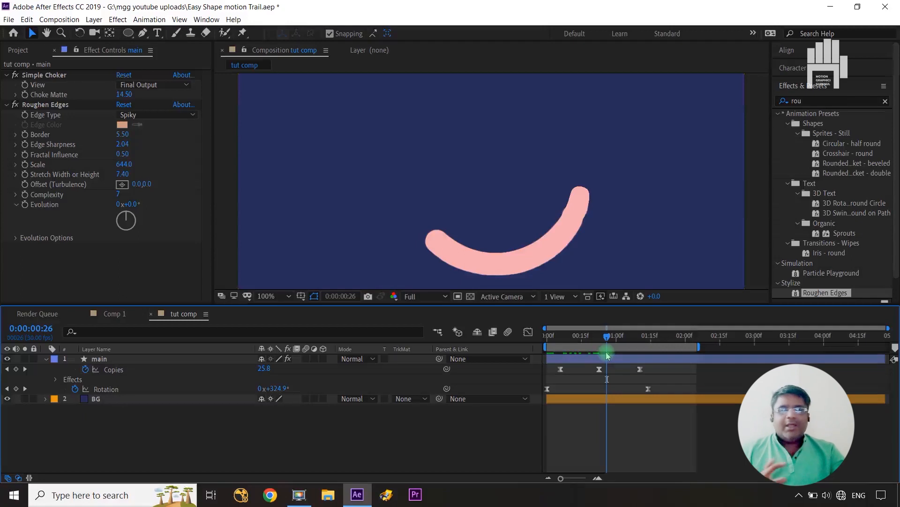
Reveal the main layer's Repeater 1 transform properties and set End Opacity to 26%.
{"action": "left_click", "coordinate": [52, 360]}
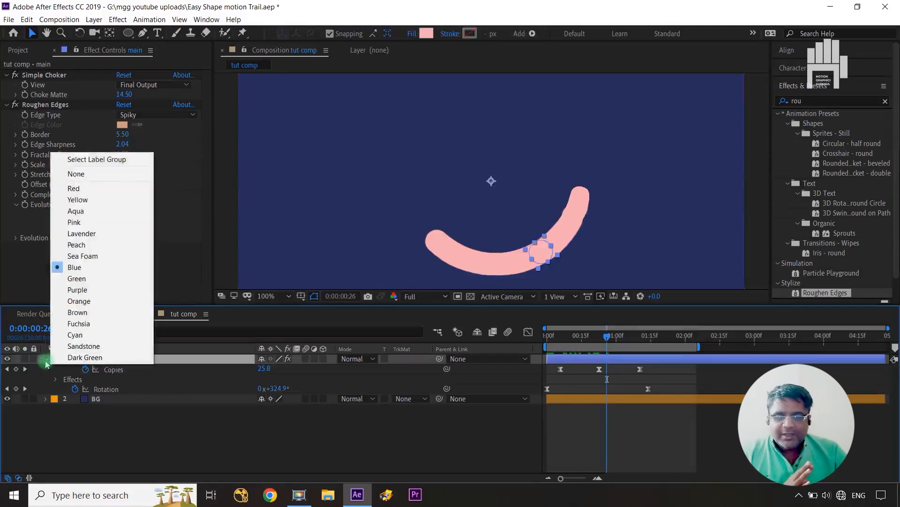
{"action": "left_click", "coordinate": [45, 359]}
{"action": "left_click", "coordinate": [46, 359]}
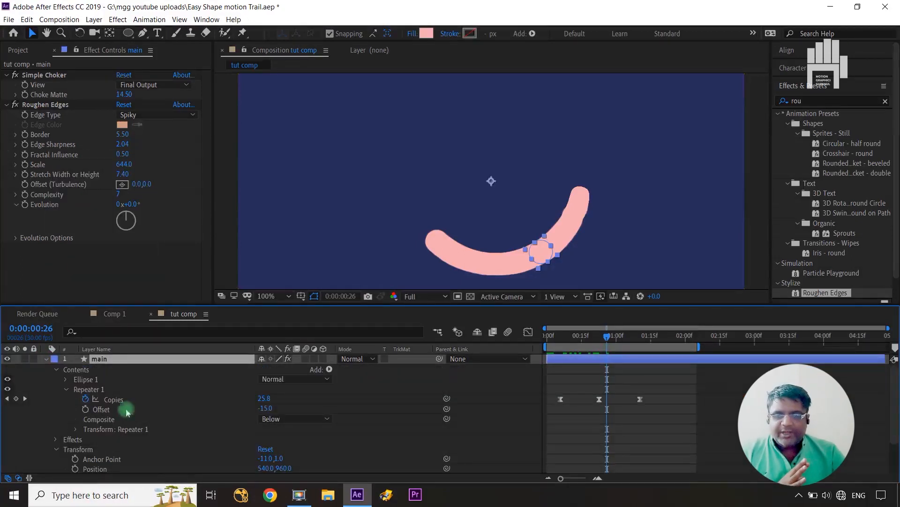
{"action": "left_click", "coordinate": [76, 430]}
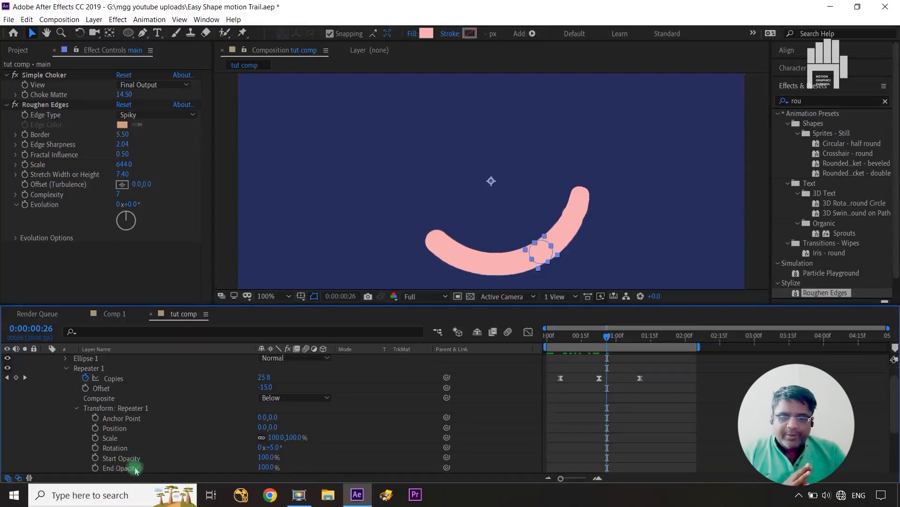
{"action": "left_click_drag", "start_coordinate": [265, 470], "coordinate": [220, 471]}
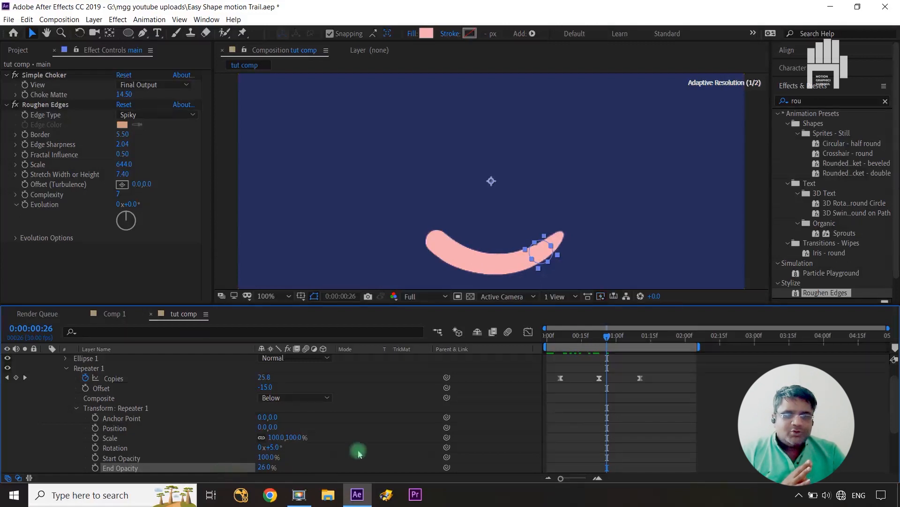
{"action": "left_click", "coordinate": [394, 429]}
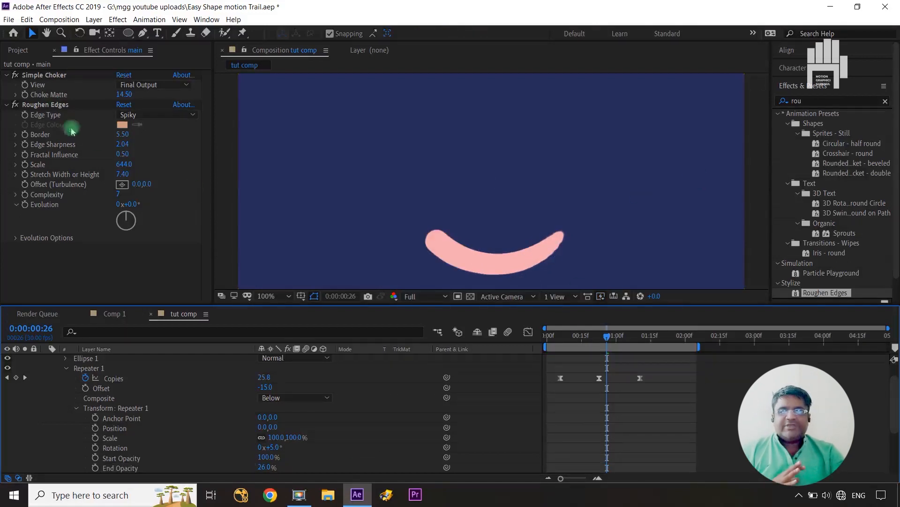
Set Roughen Edges Border to 4.50, Edge Sharpness to 3.39, Fractal Influence to 0.44, Stretch Width or Height to -6.50 and Complexity to 10.
{"action": "left_click_drag", "start_coordinate": [124, 135], "coordinate": [205, 144]}
{"action": "left_click_drag", "start_coordinate": [123, 155], "coordinate": [40, 171]}
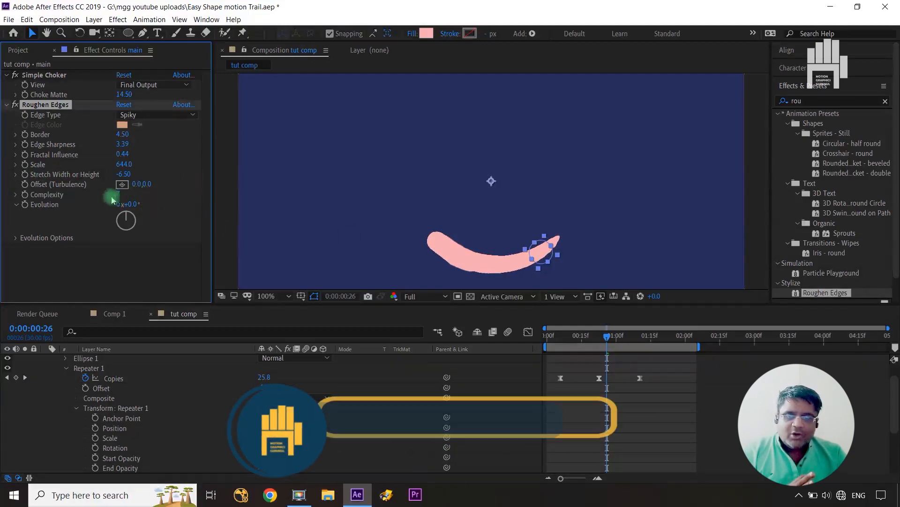
{"action": "mouse_move", "coordinate": [120, 199]}
{"action": "left_mouse_down"}
{"action": "mouse_move", "coordinate": [48, 195]}
{"action": "mouse_move", "coordinate": [164, 193]}
{"action": "mouse_move", "coordinate": [209, 221]}
{"action": "left_mouse_up"}
{"action": "left_click", "coordinate": [377, 390]}
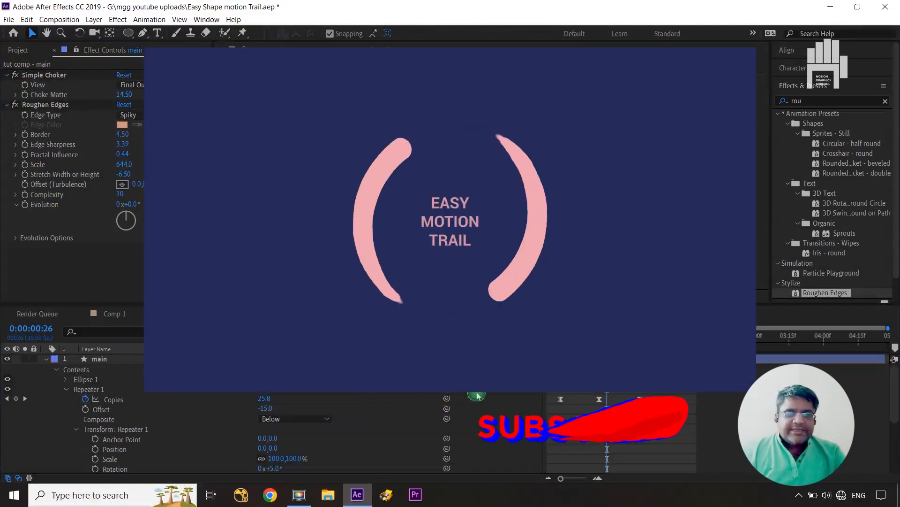
Play back tut comp to review the tapered, roughened motion trail.
{"action": "key", "text": "space"}
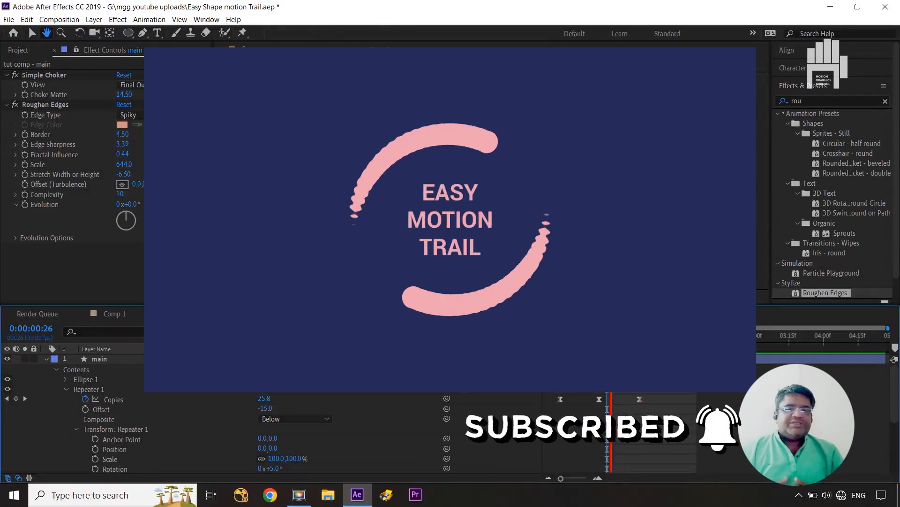
{"action": "key", "text": "space"}
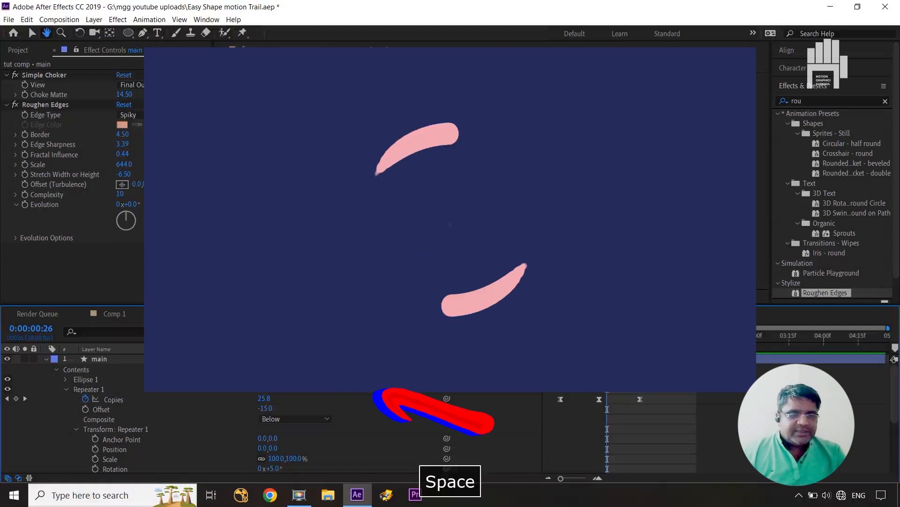
{"action": "key", "text": "space"}
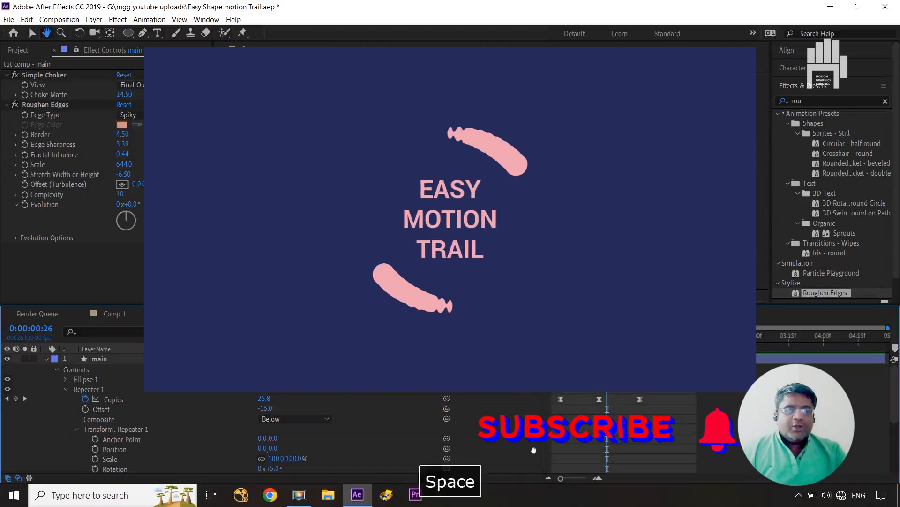